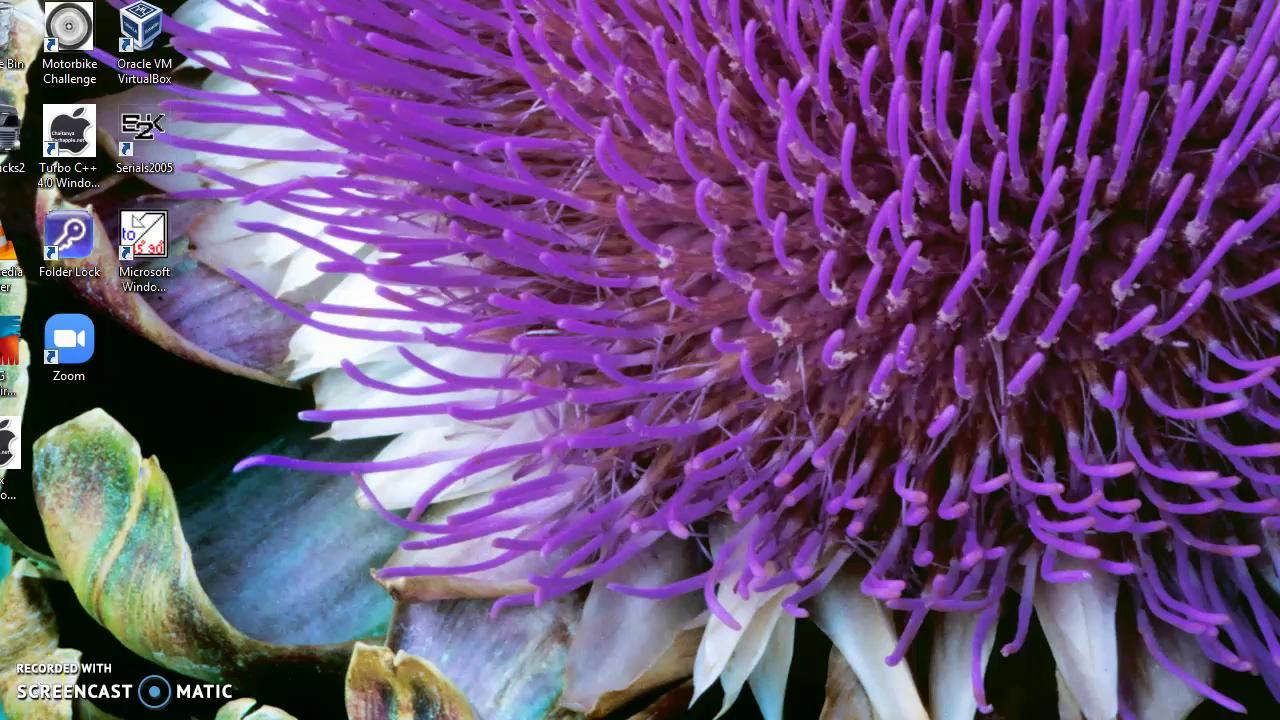
# Step: Open the Downloads folder and launch the Flex Windows [Lex and Yacc] installer
pyautogui.click(100, 719)
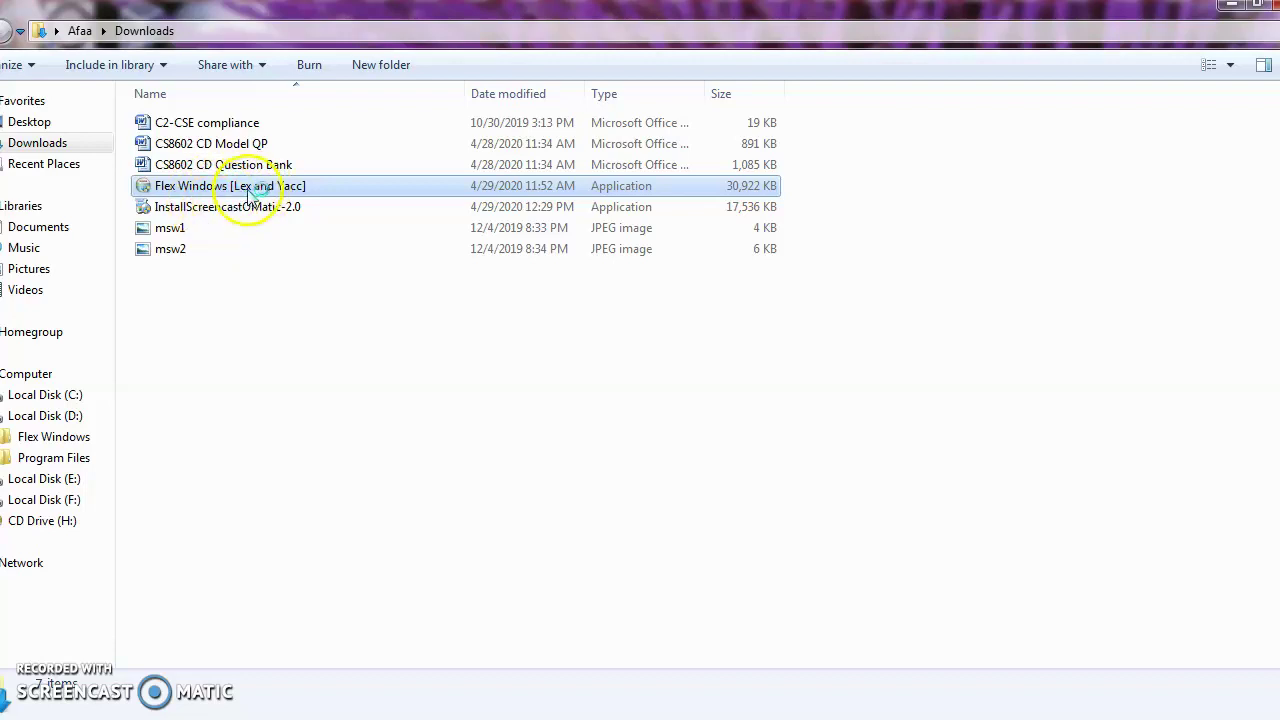
pyautogui.doubleClick(285, 192)
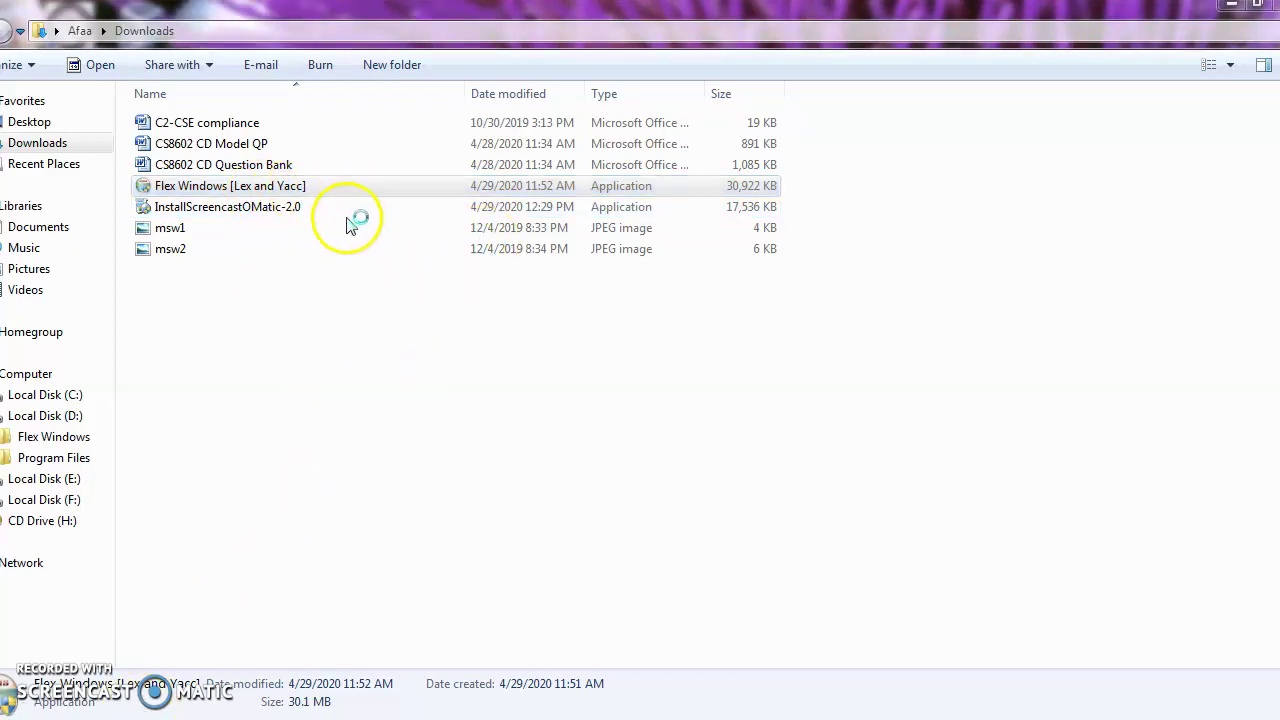
pyautogui.hotkey('alt', 'Tab')
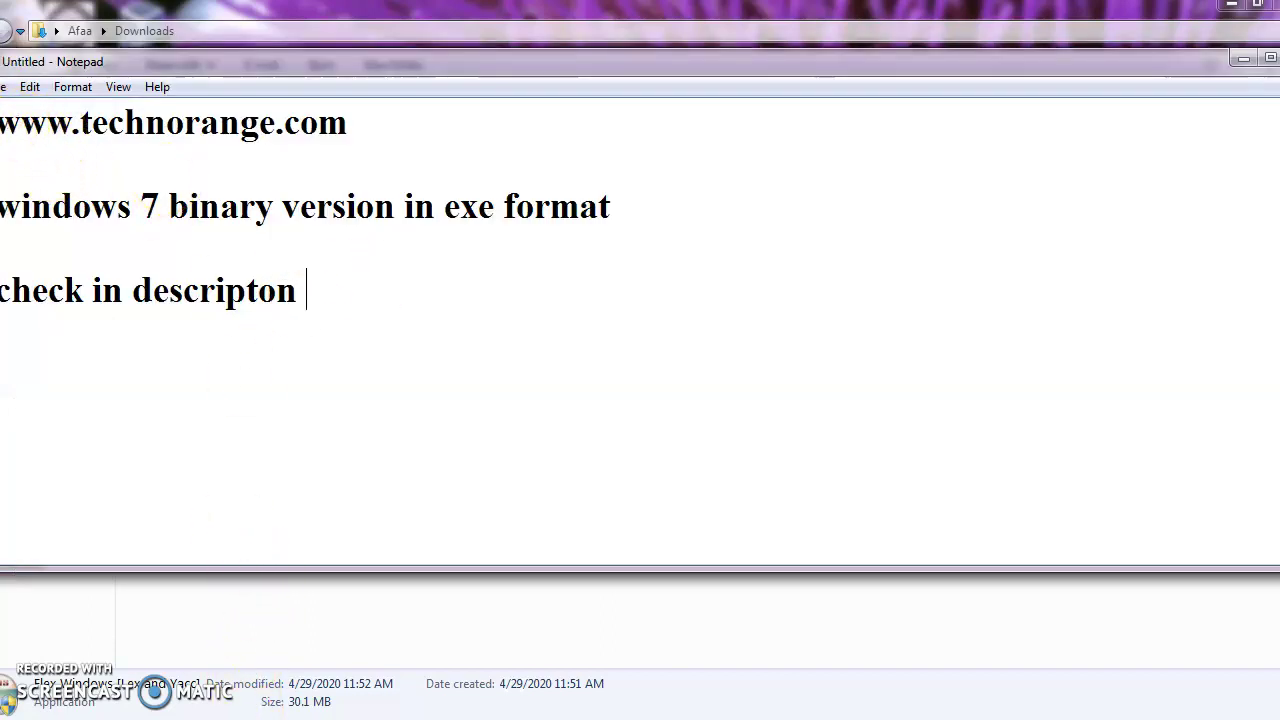
pyautogui.moveTo(2, 123); pyautogui.dragTo(346, 124)
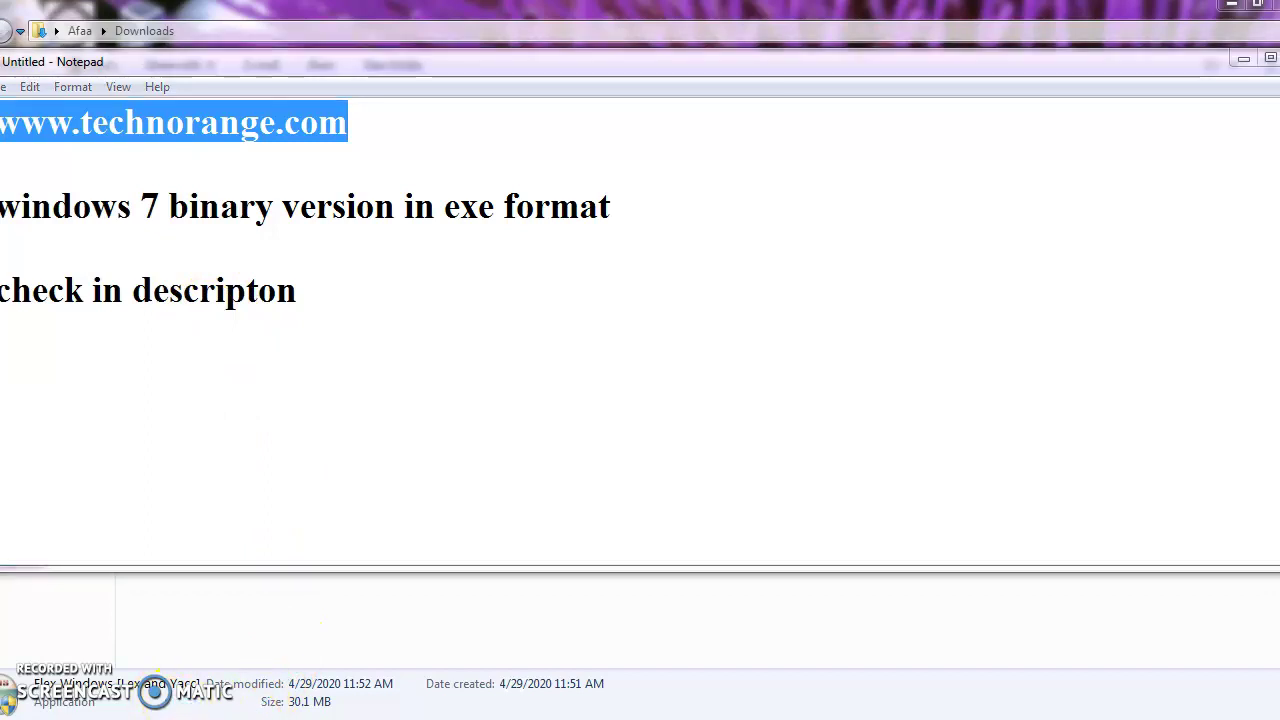
pyautogui.moveTo(100, 716)
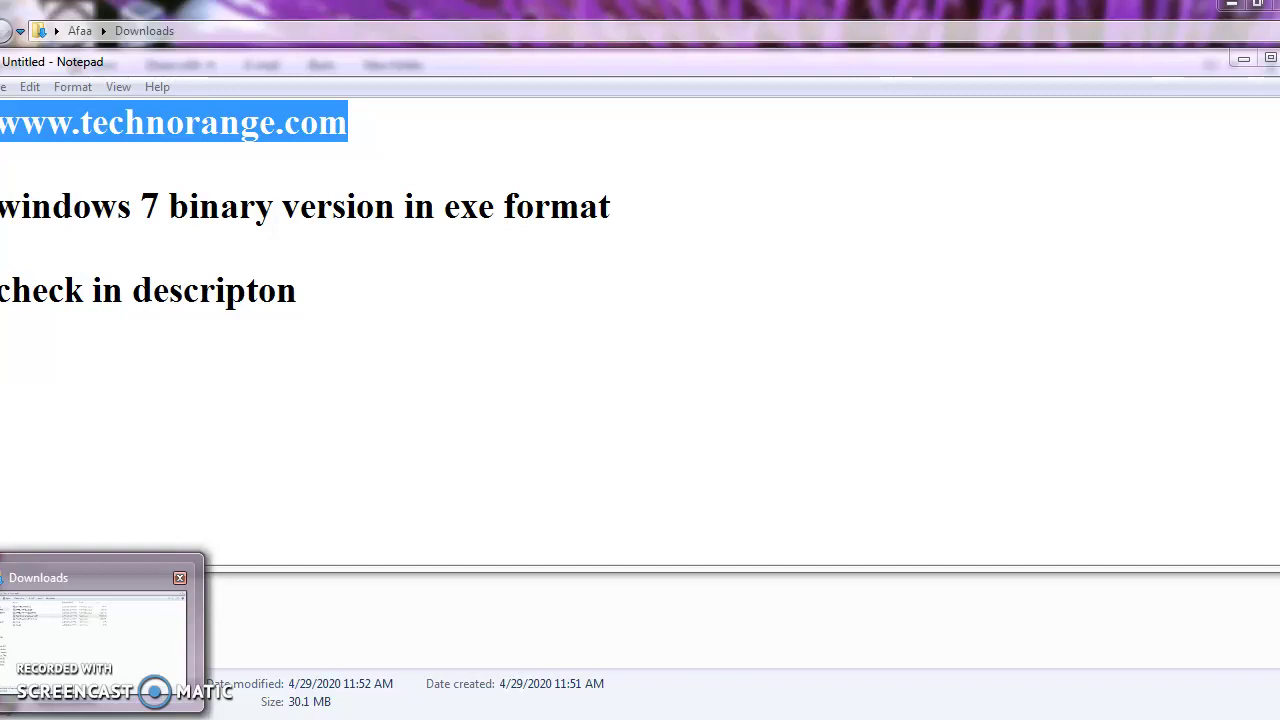
pyautogui.click(170, 625)
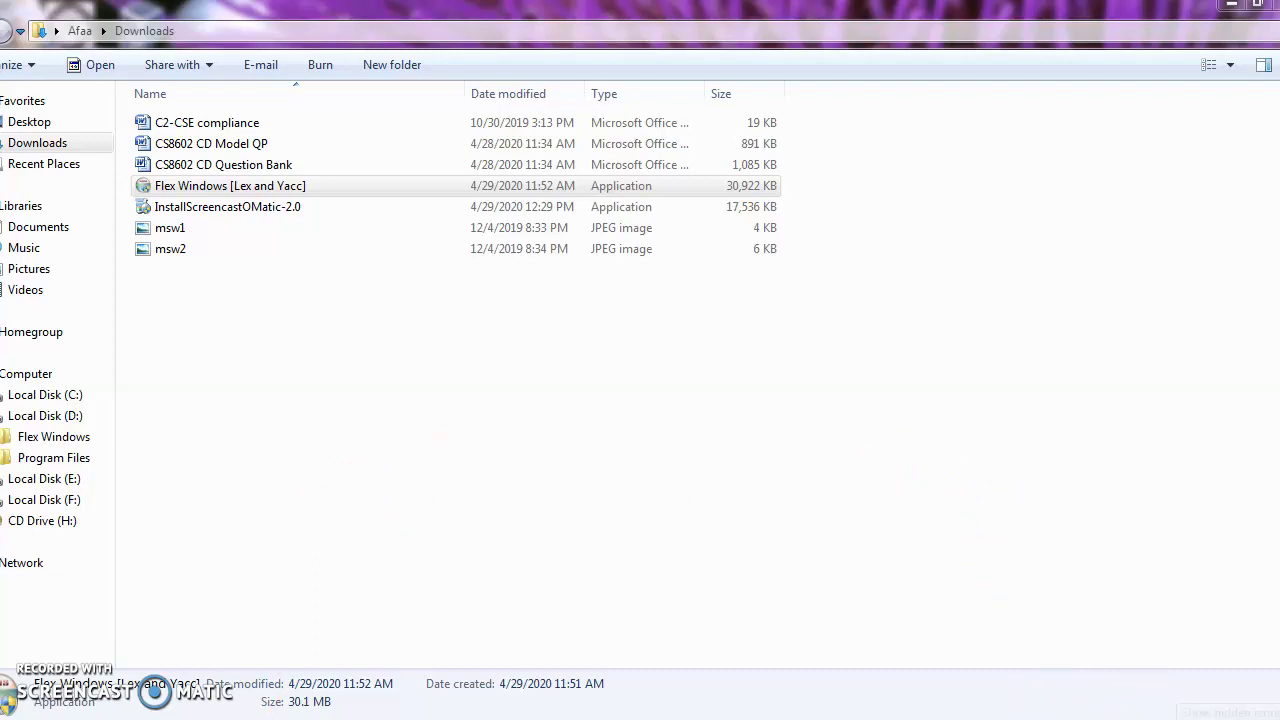
pyautogui.click(1173, 716)
pyautogui.click(1173, 718)
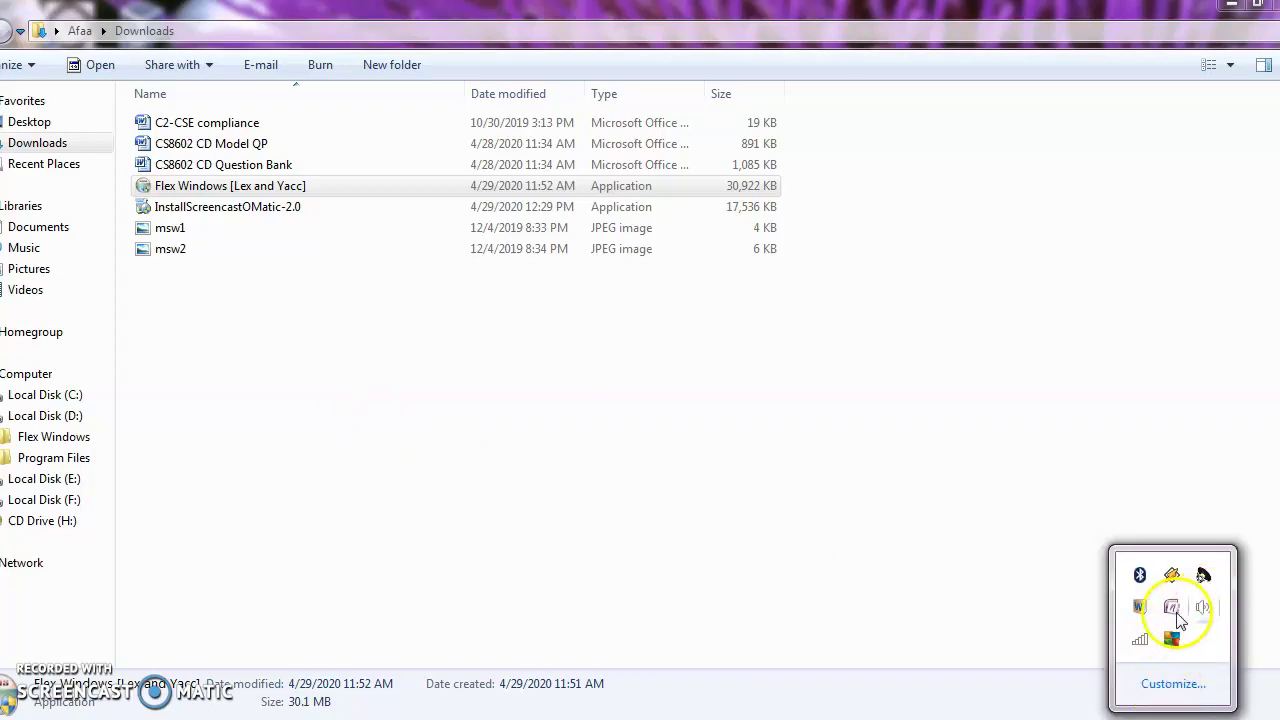
pyautogui.click(555, 515)
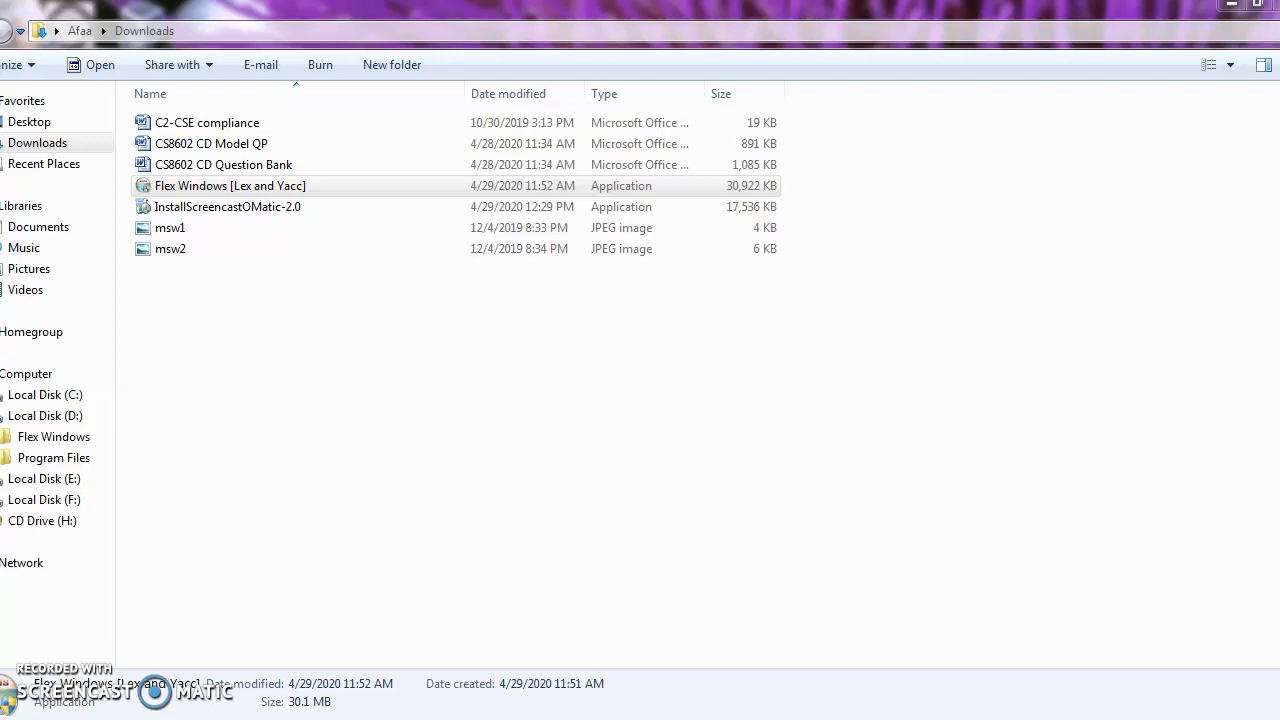
pyautogui.click(709, 420)
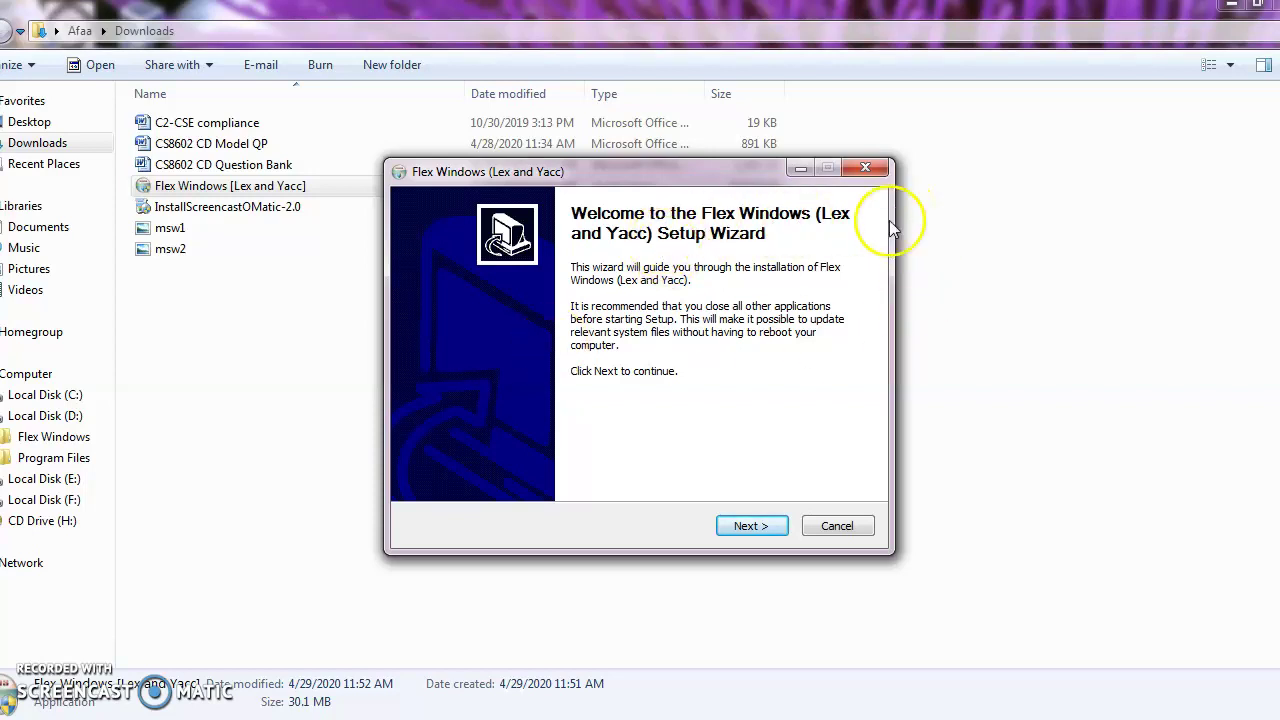
# Step: Accept the Flex Windows license agreement and keep D:\Flex Windows\ as the destination folder
pyautogui.click(770, 527)
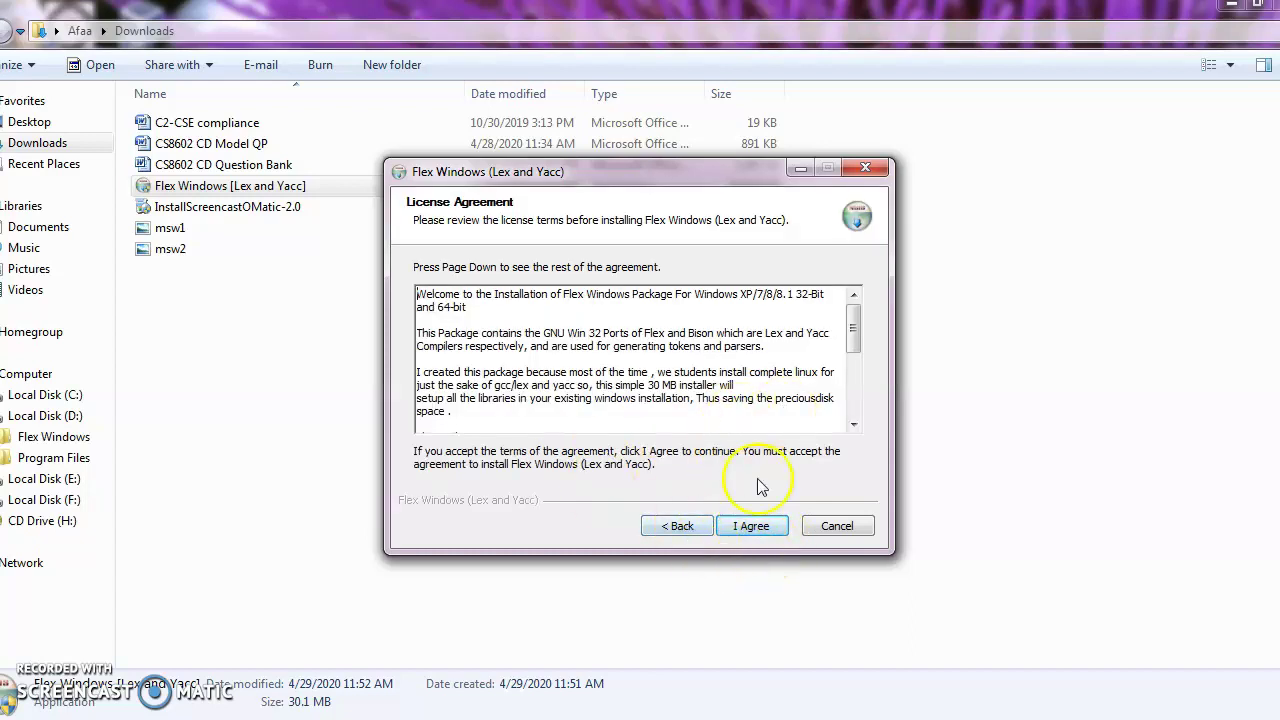
pyautogui.click(753, 530)
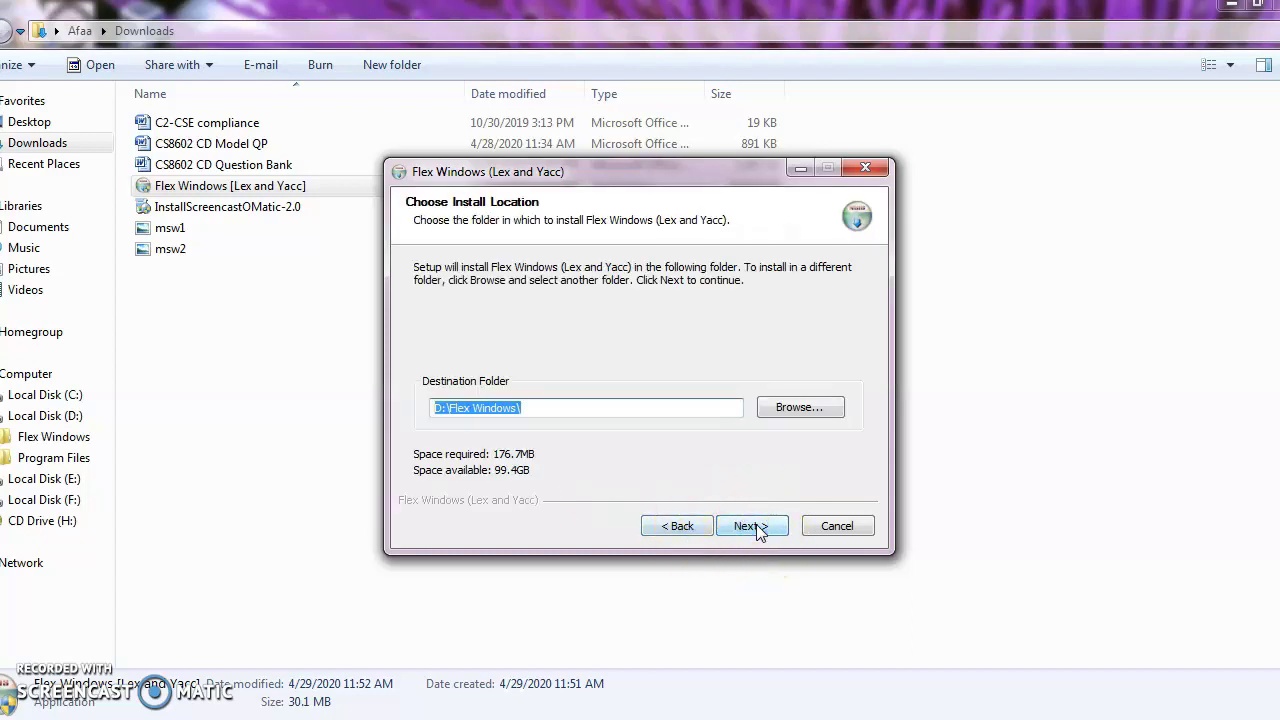
pyautogui.click(440, 408)
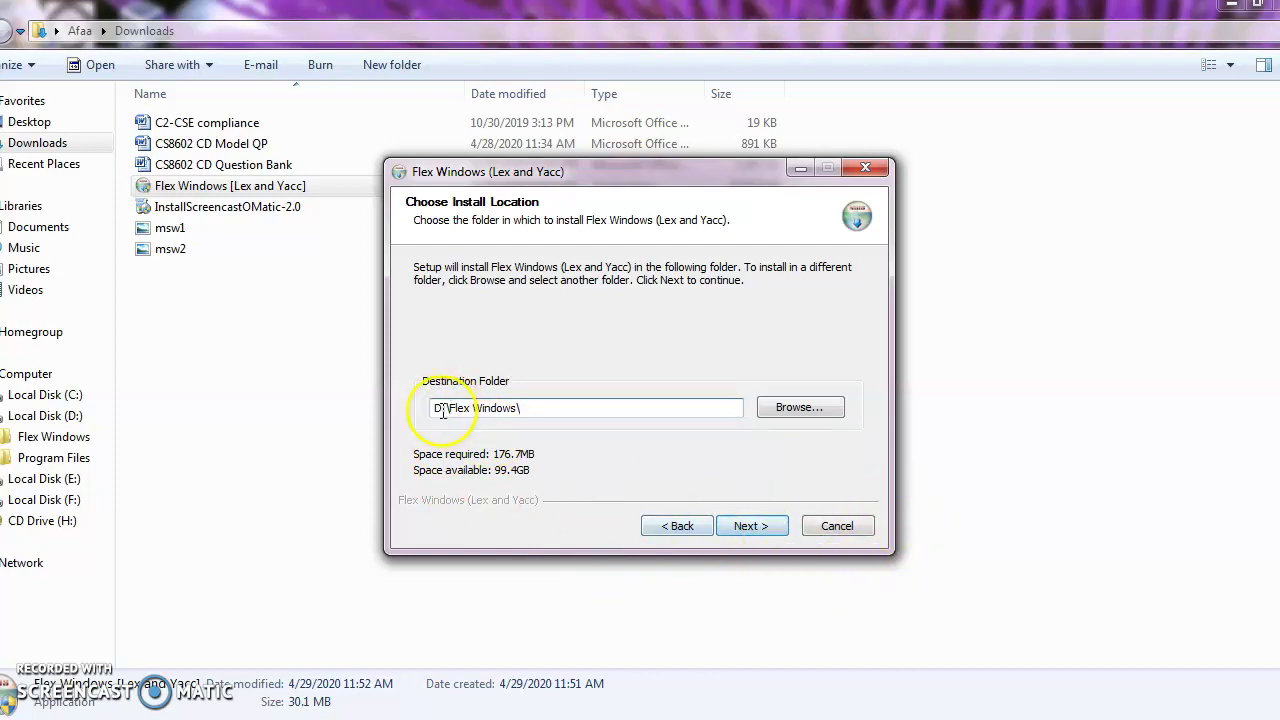
pyautogui.click(800, 410)
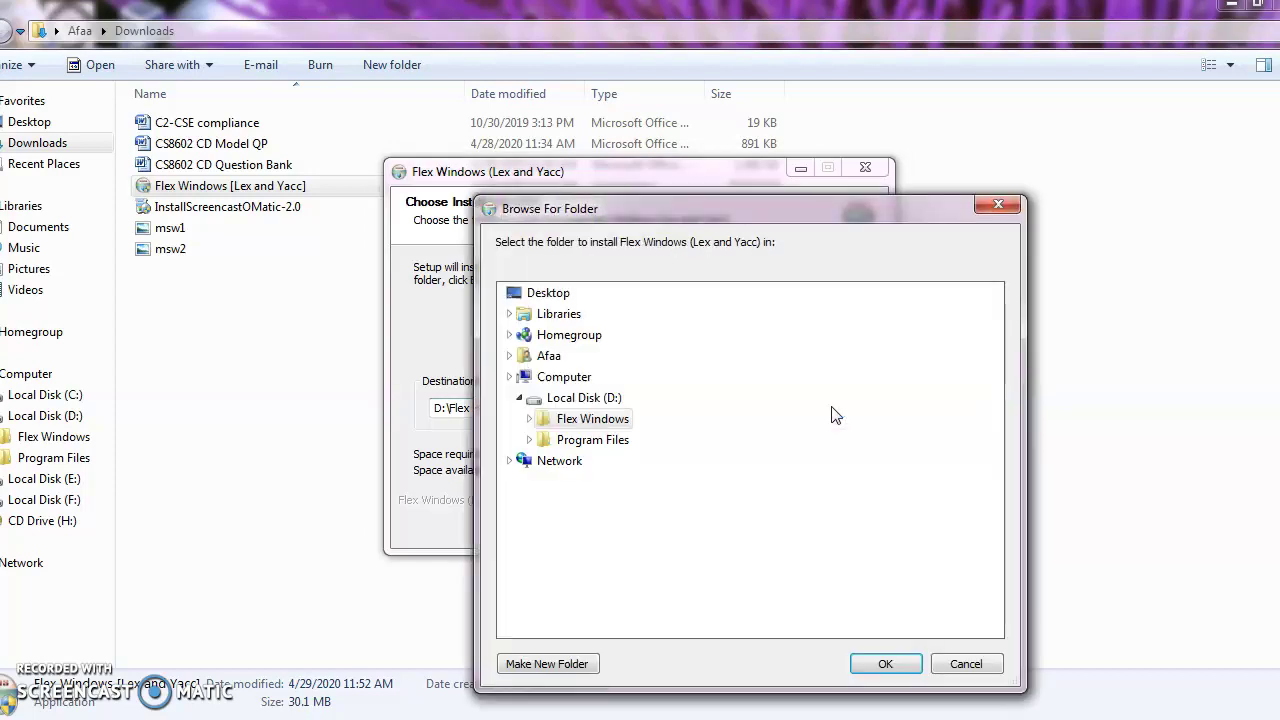
pyautogui.click(966, 663)
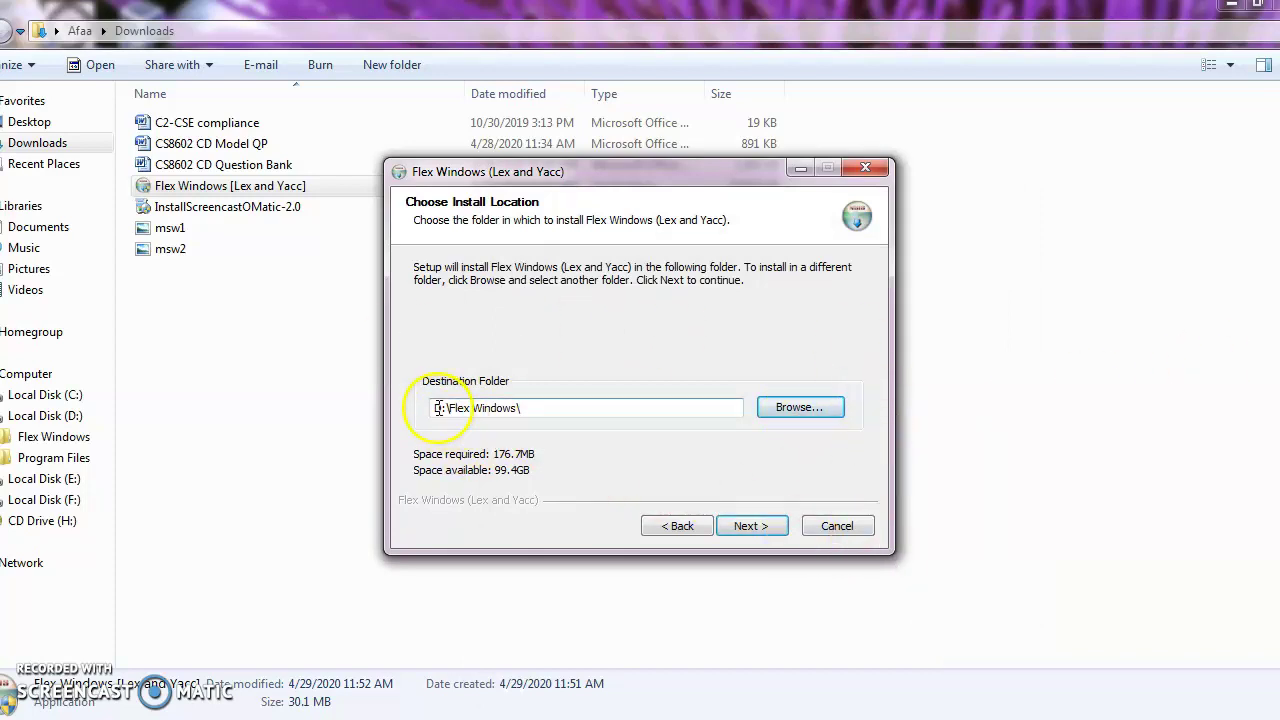
pyautogui.click(762, 528)
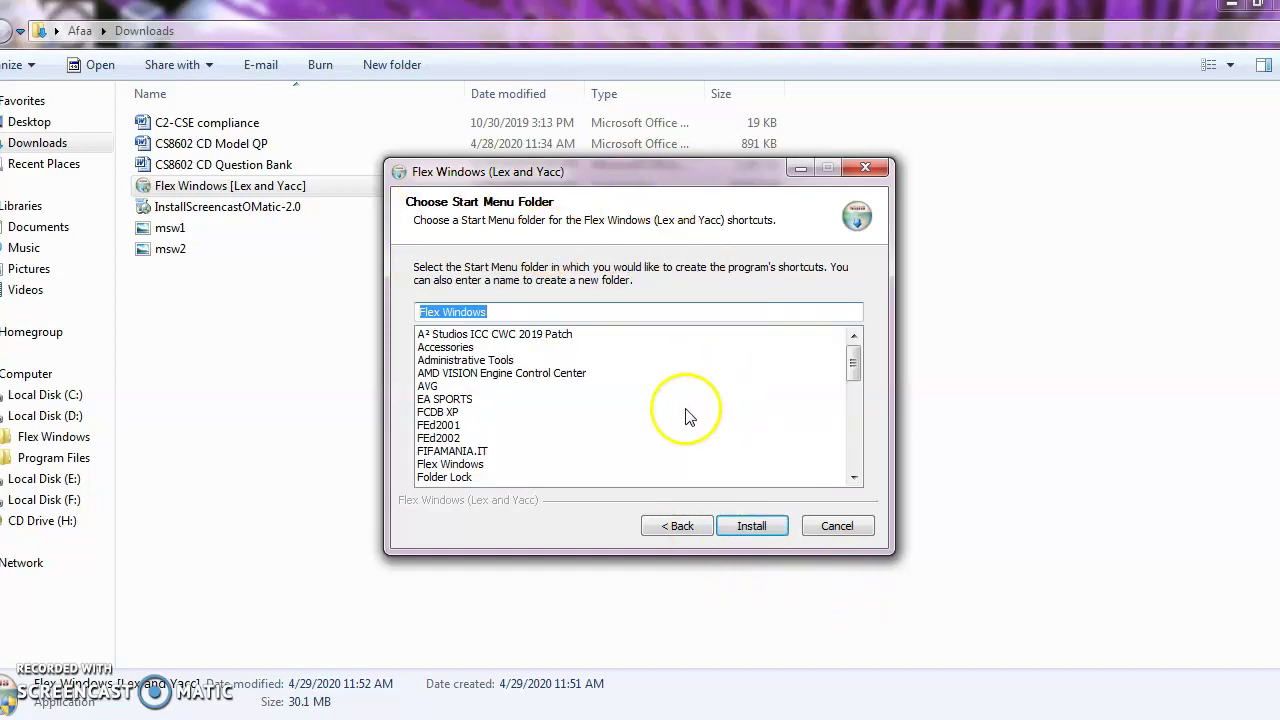
# Step: Install Flex Windows with the Flex Windows Start Menu folder and finish setup with the option to run the program enabled
pyautogui.click(752, 526)
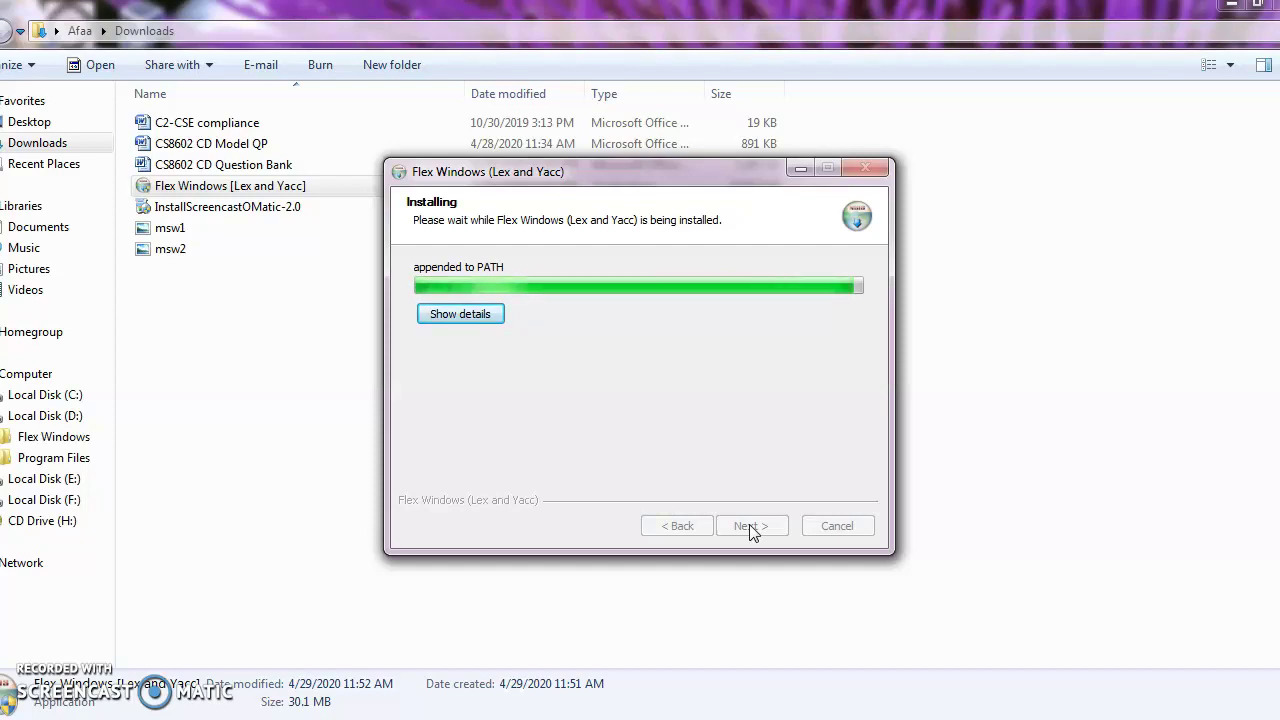
pyautogui.click(735, 532)
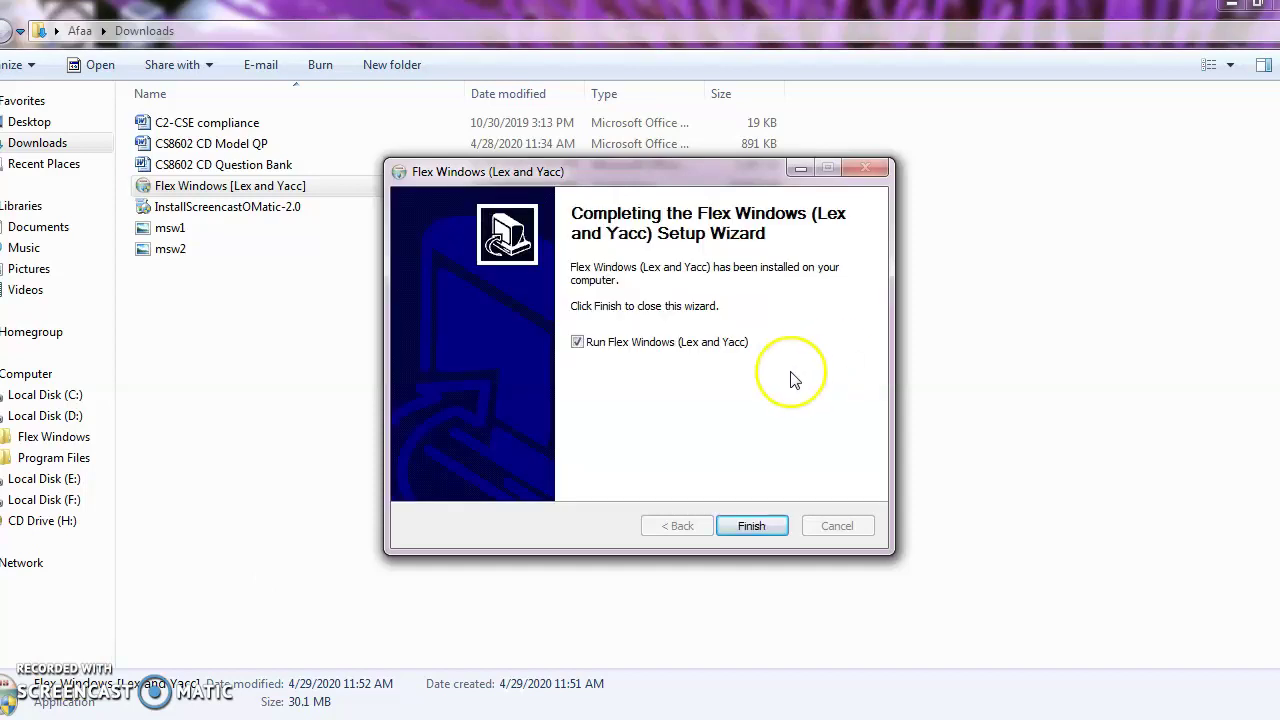
pyautogui.click(767, 529)
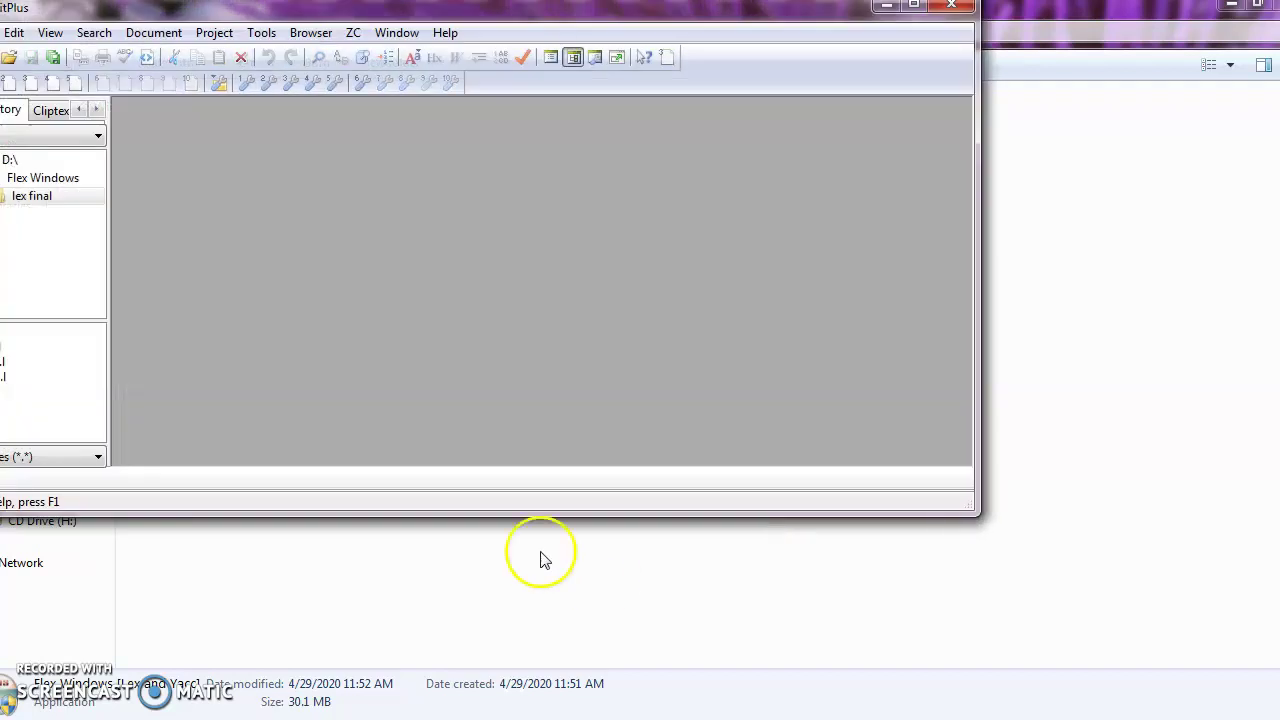
# Step: Move the EditPlus window fully into view and check its version and license information
pyautogui.moveTo(476, 14); pyautogui.dragTo(557, 66)
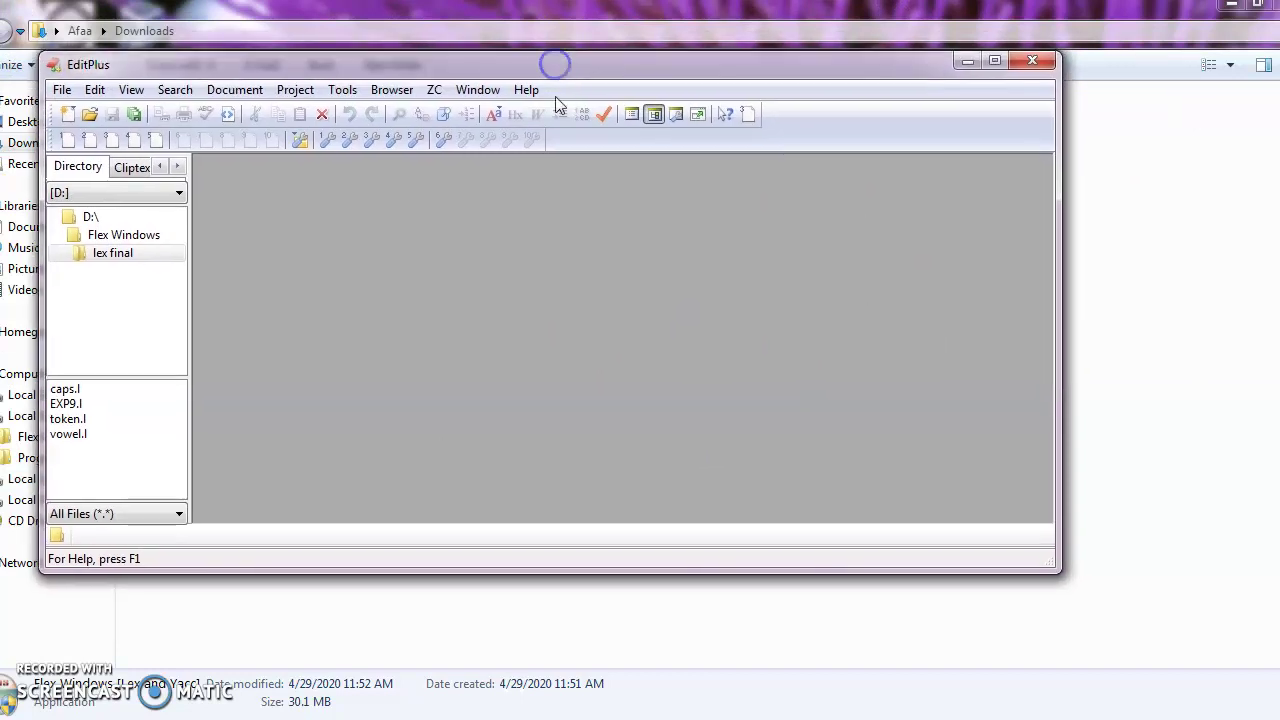
pyautogui.click(526, 90)
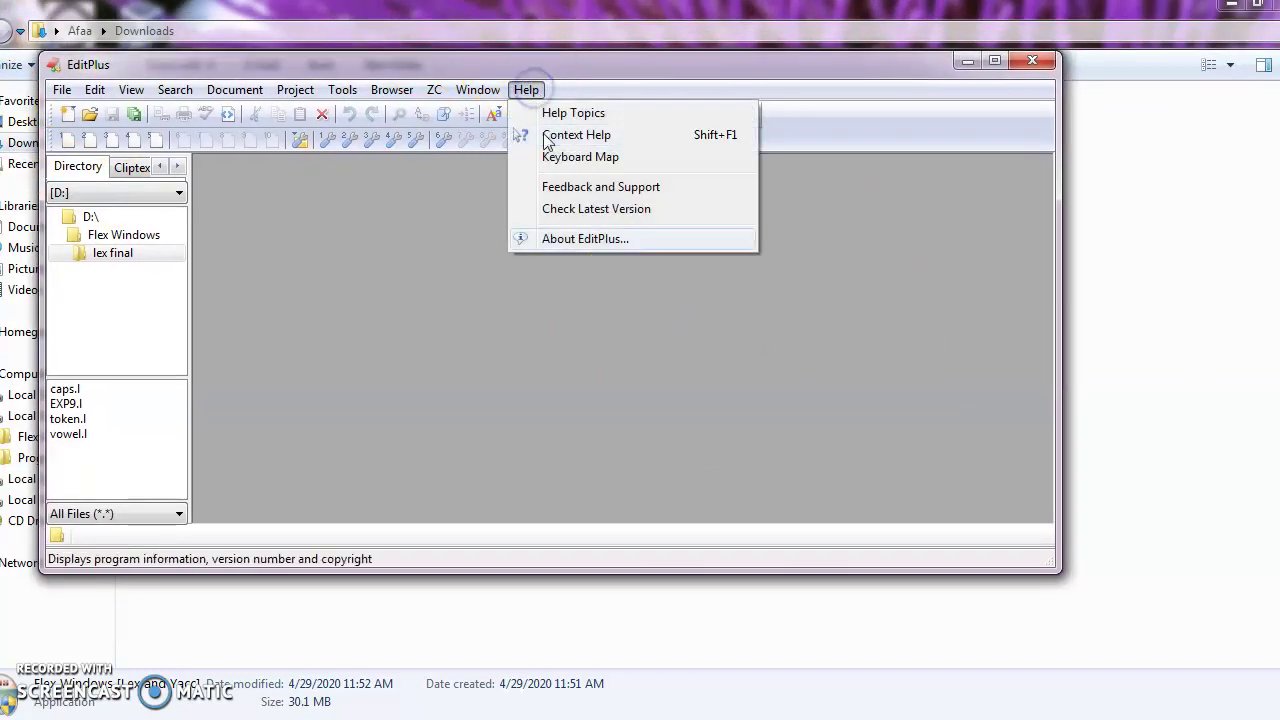
pyautogui.click(575, 239)
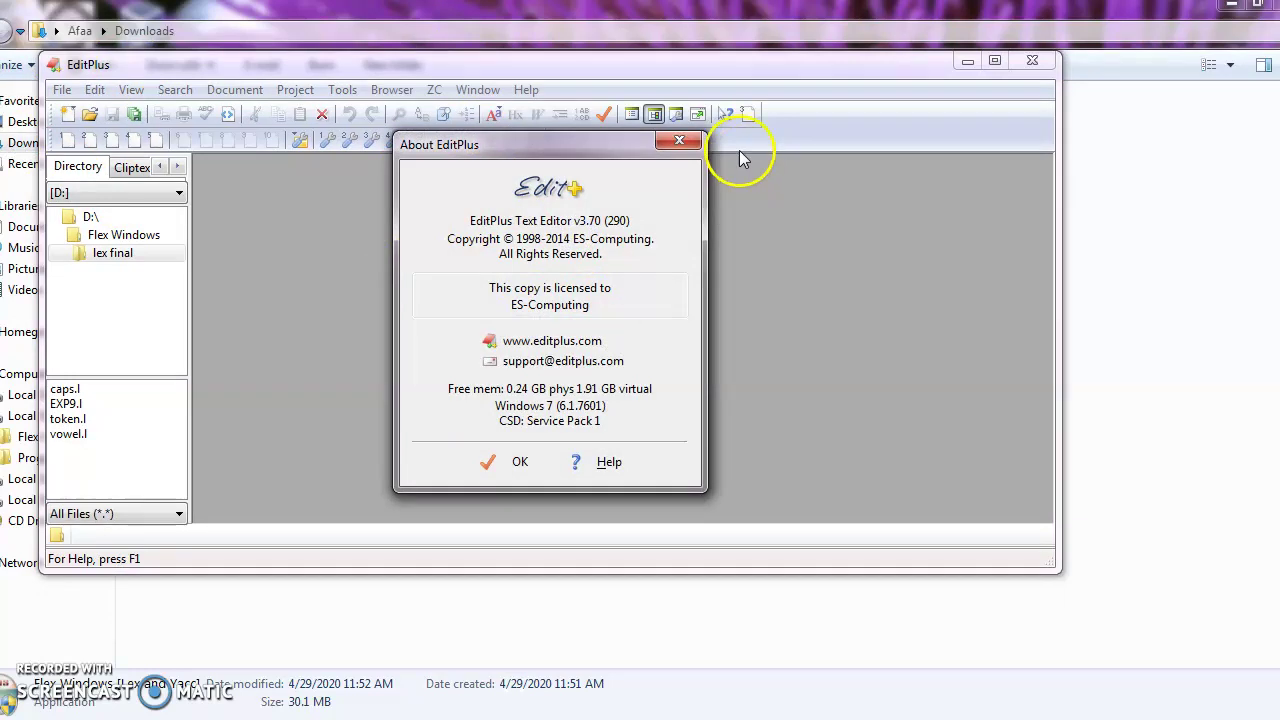
pyautogui.click(683, 140)
pyautogui.click(63, 91)
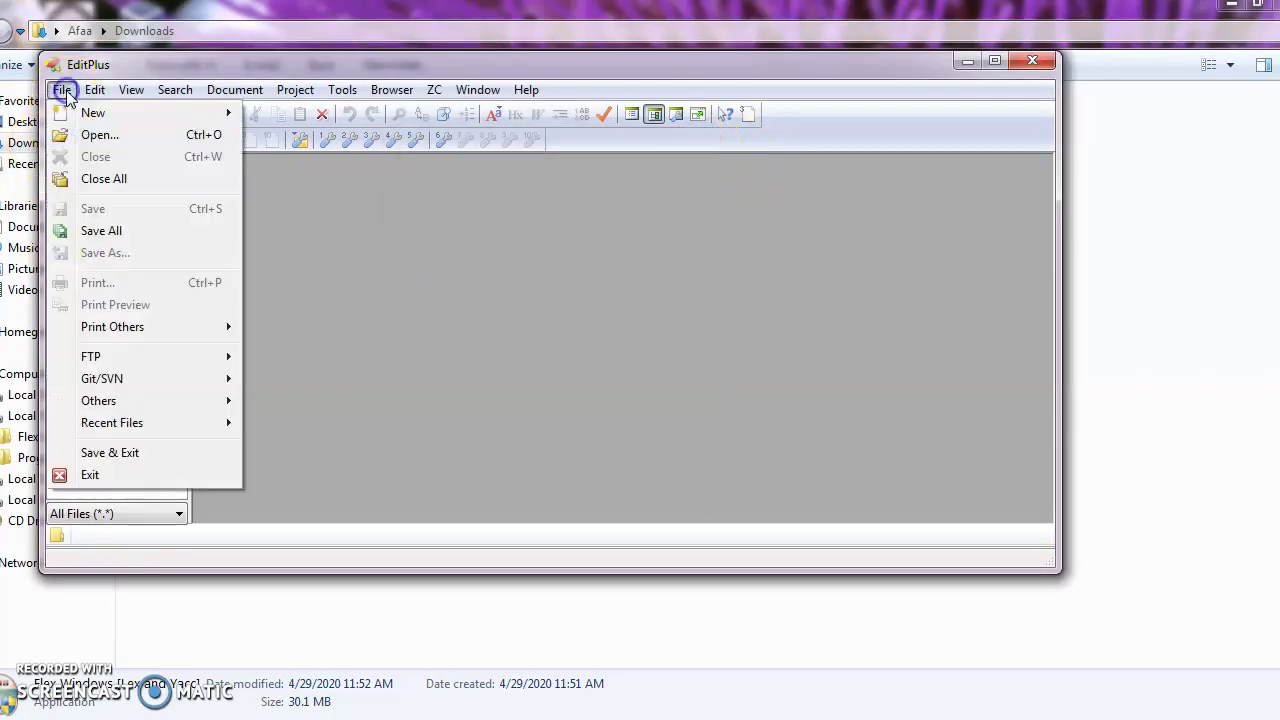
pyautogui.click(95, 90)
pyautogui.click(342, 90)
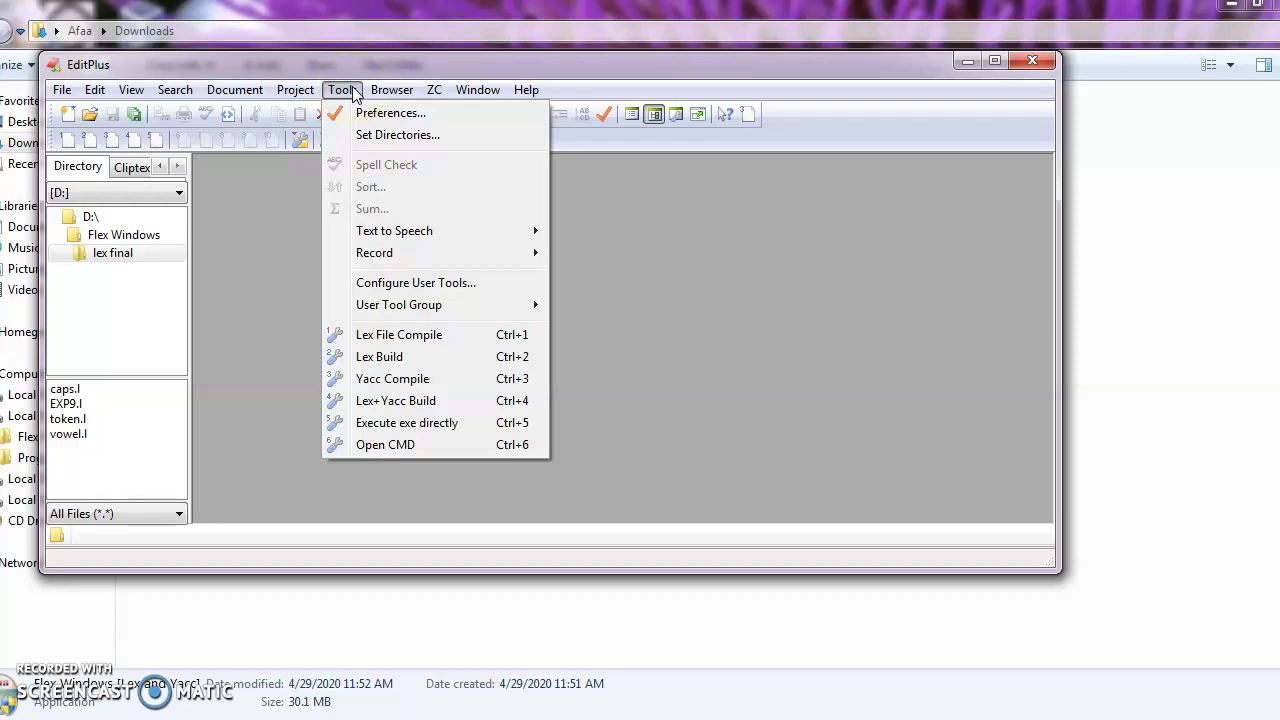
pyautogui.click(823, 297)
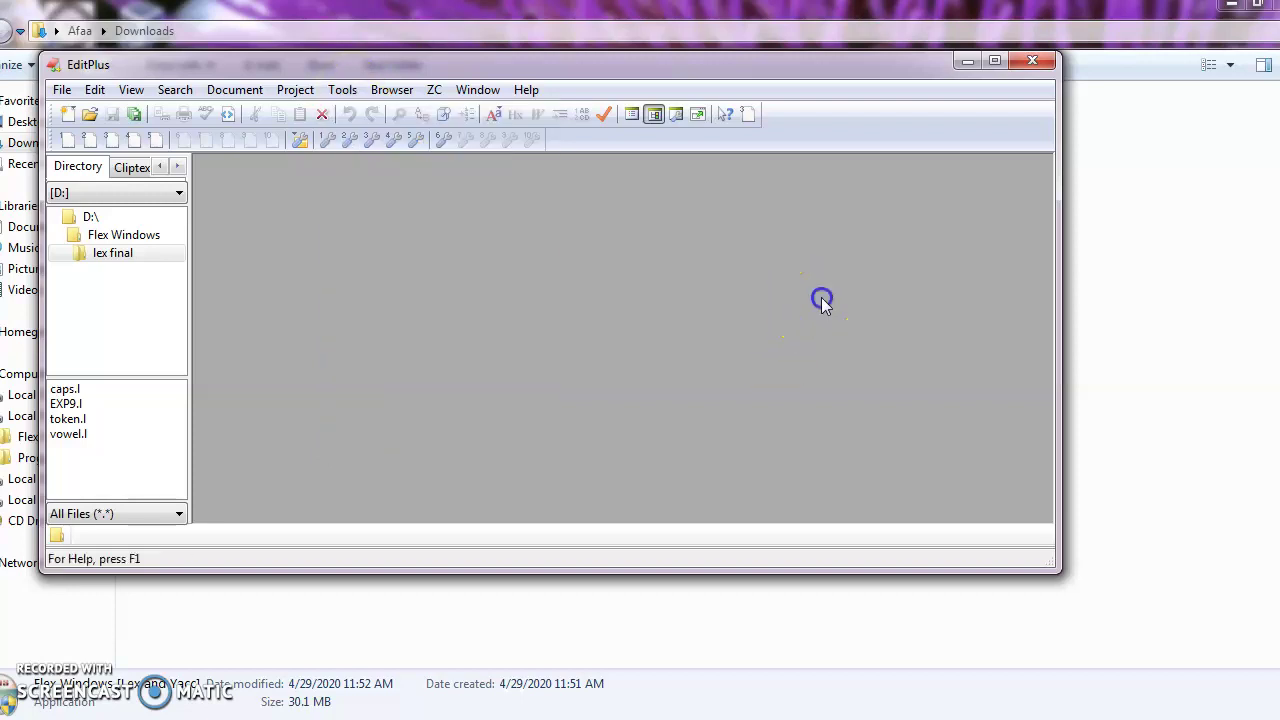
# Step: Open caps.l from the lex final folder and read through its code
pyautogui.click(85, 257)
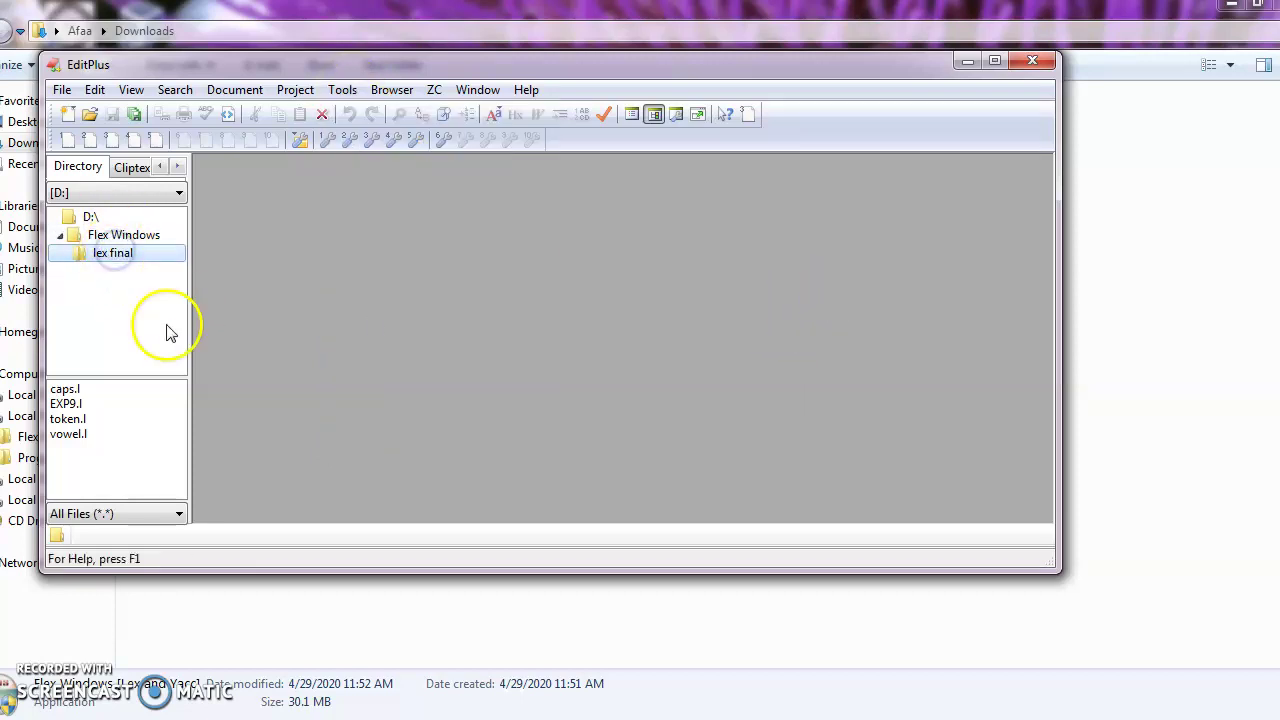
pyautogui.doubleClick(68, 391)
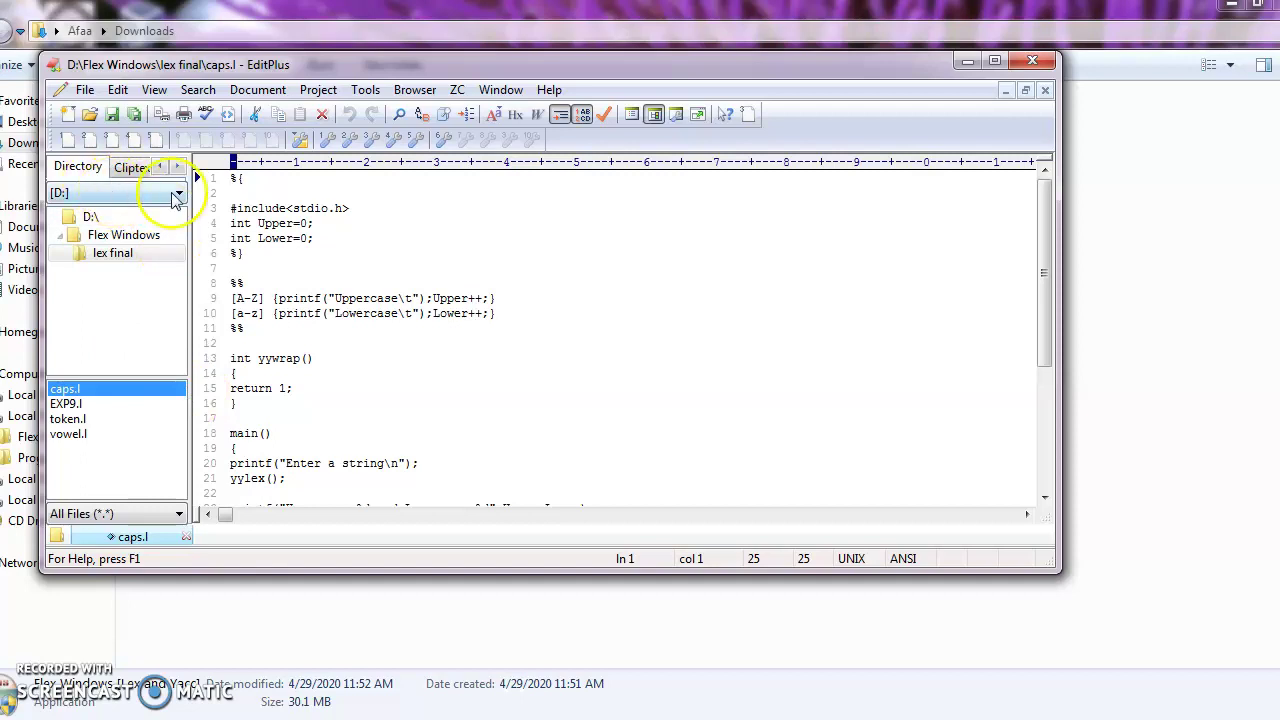
pyautogui.click(575, 264)
pyautogui.scroll(-5, 575, 270)
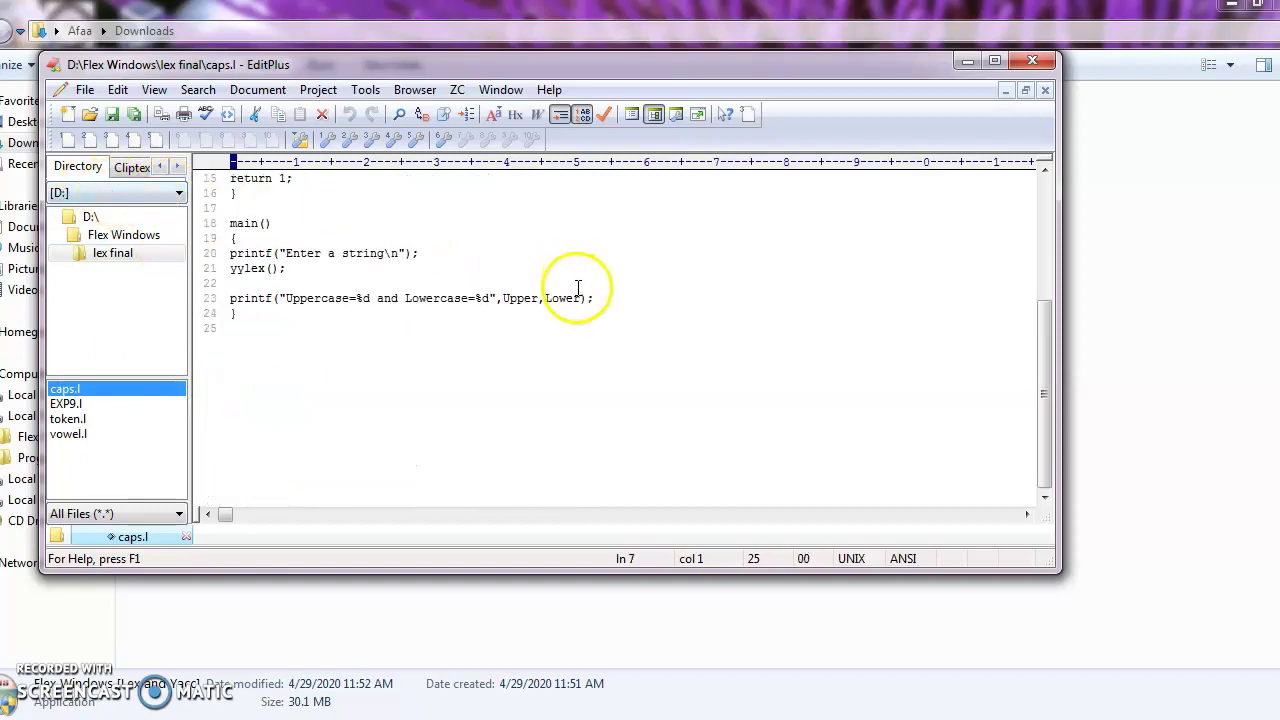
pyautogui.scroll(3, 516, 315)
pyautogui.scroll(2, 516, 313)
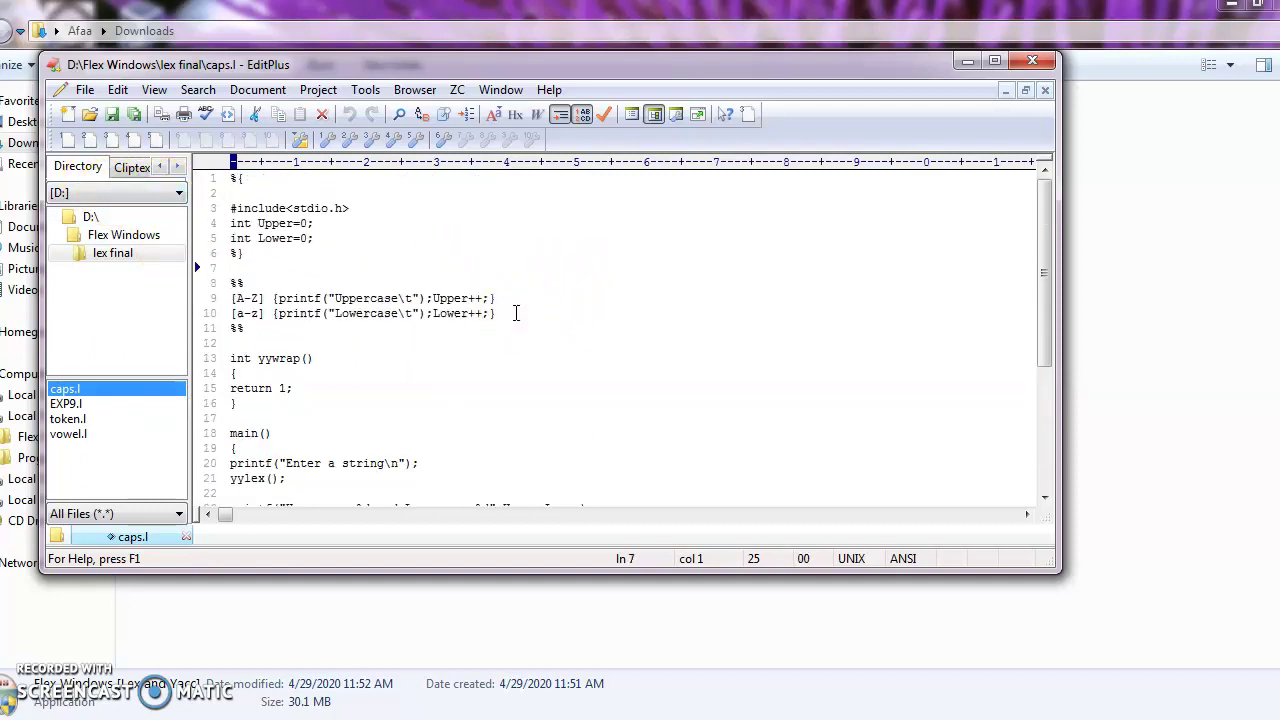
pyautogui.click(155, 90)
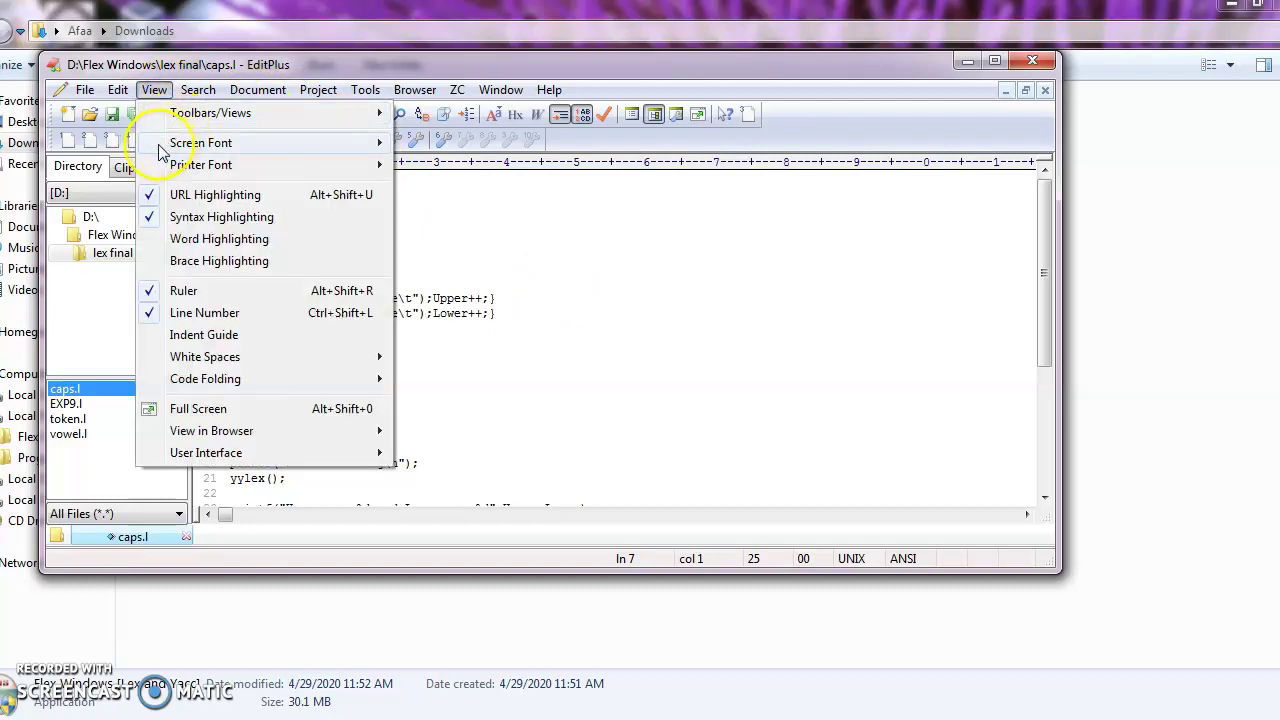
pyautogui.moveTo(218, 366)
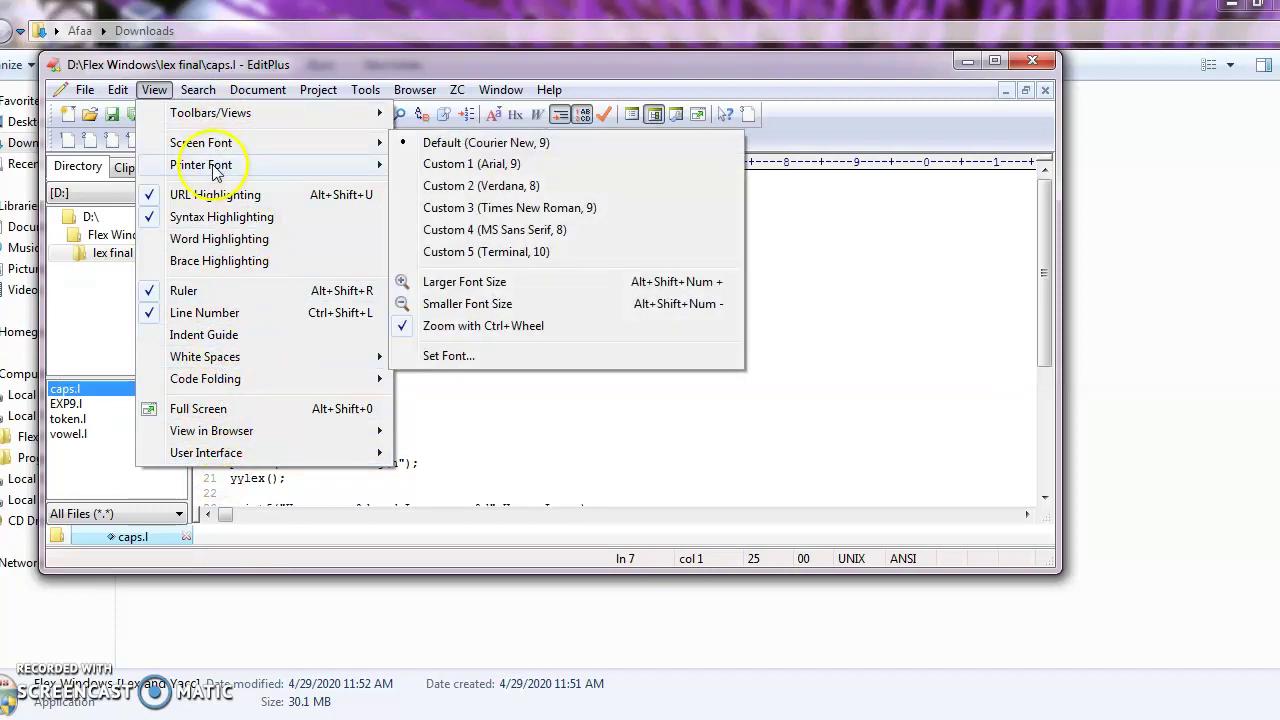
pyautogui.moveTo(213, 150)
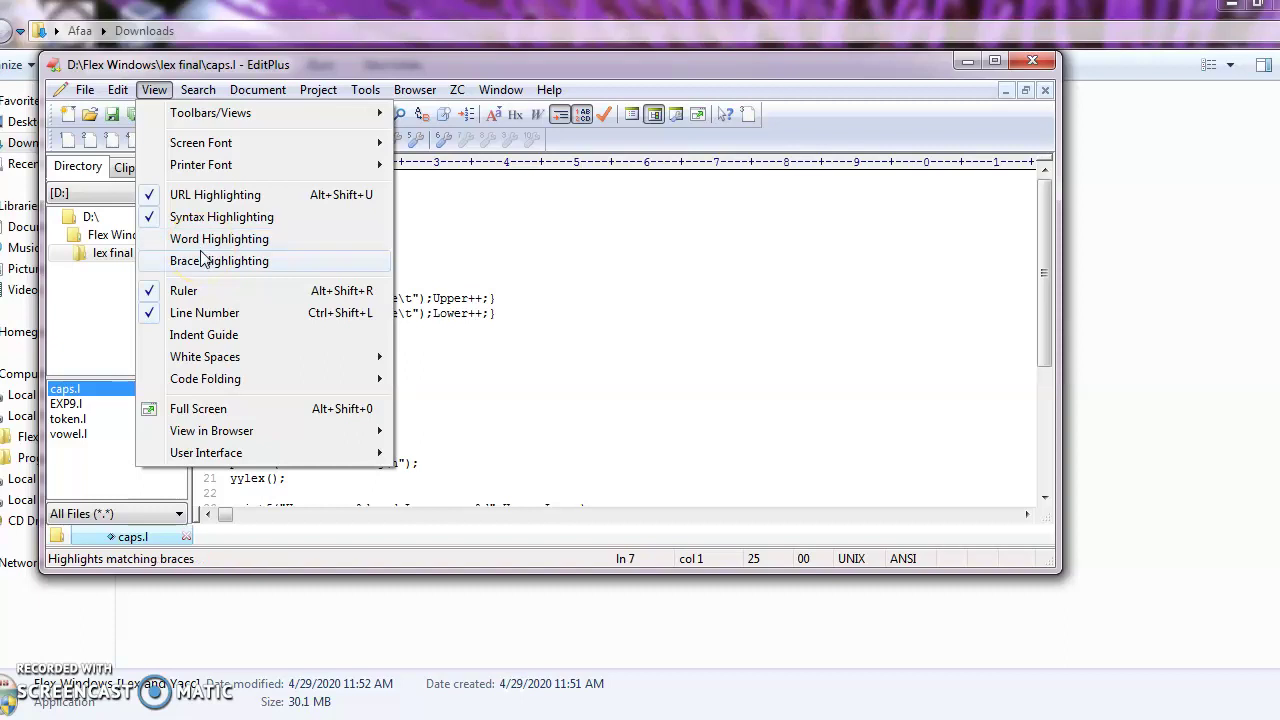
pyautogui.click(197, 90)
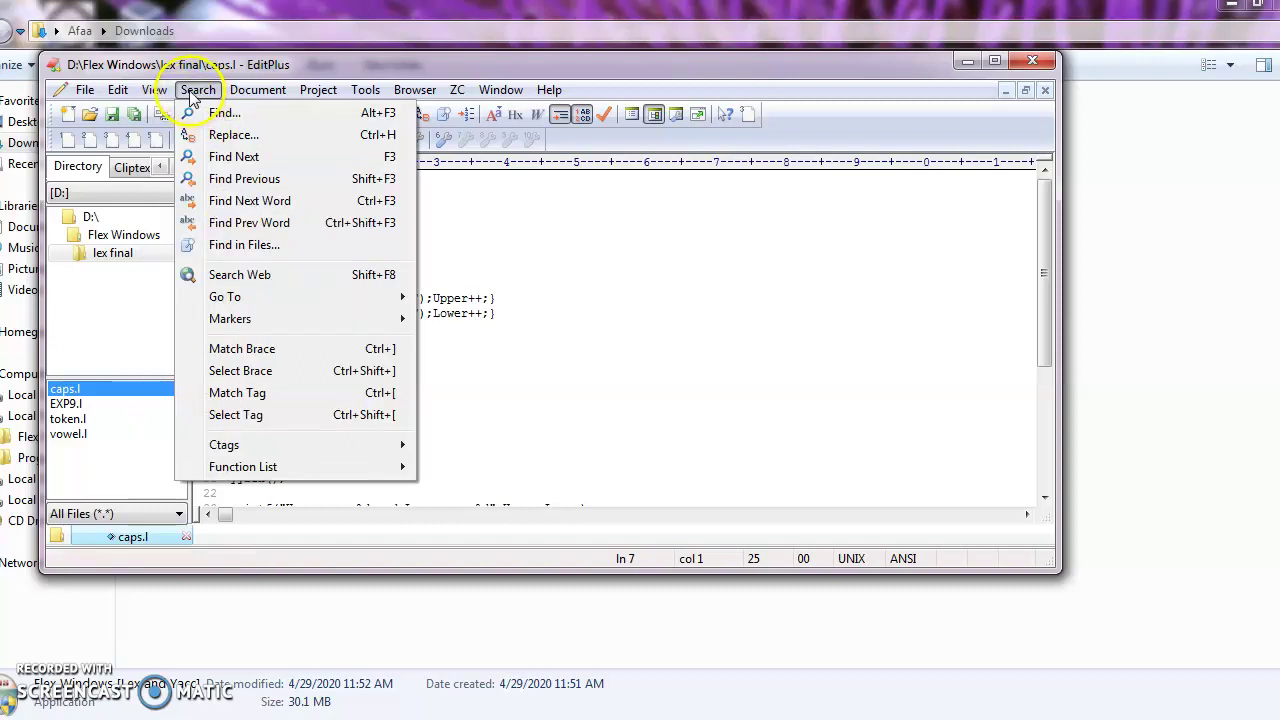
pyautogui.moveTo(273, 92)
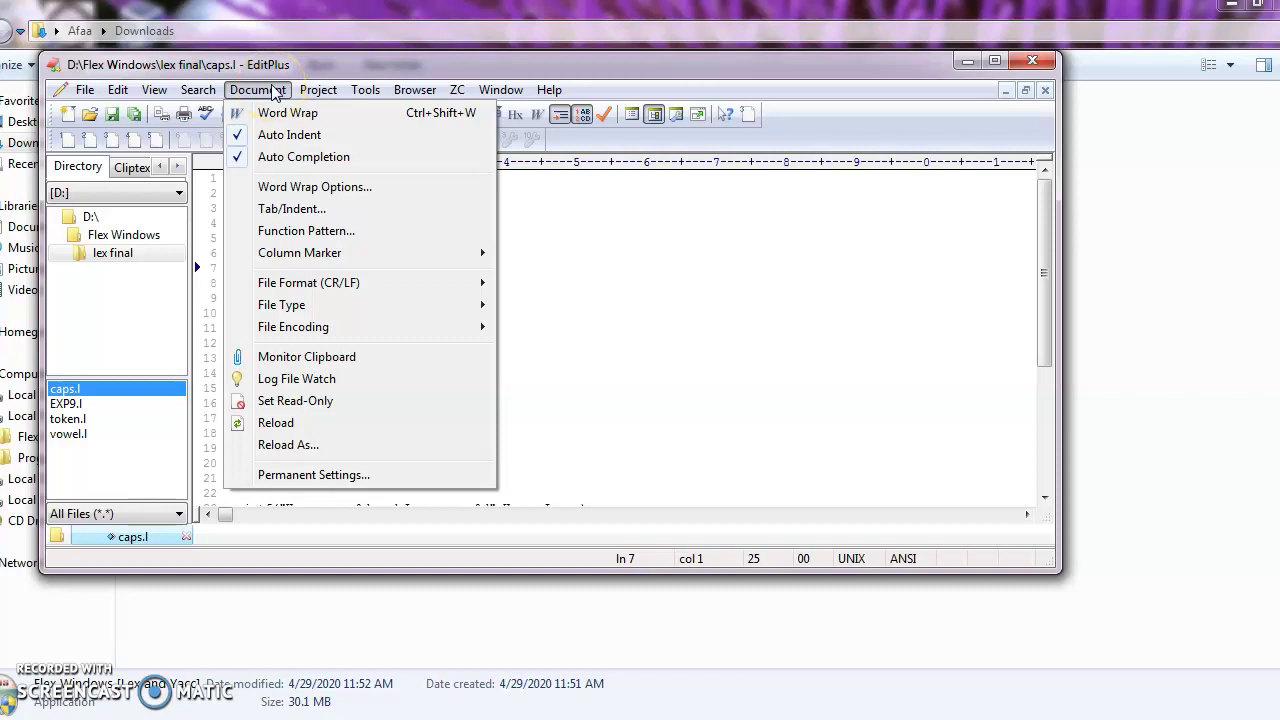
pyautogui.click(340, 355)
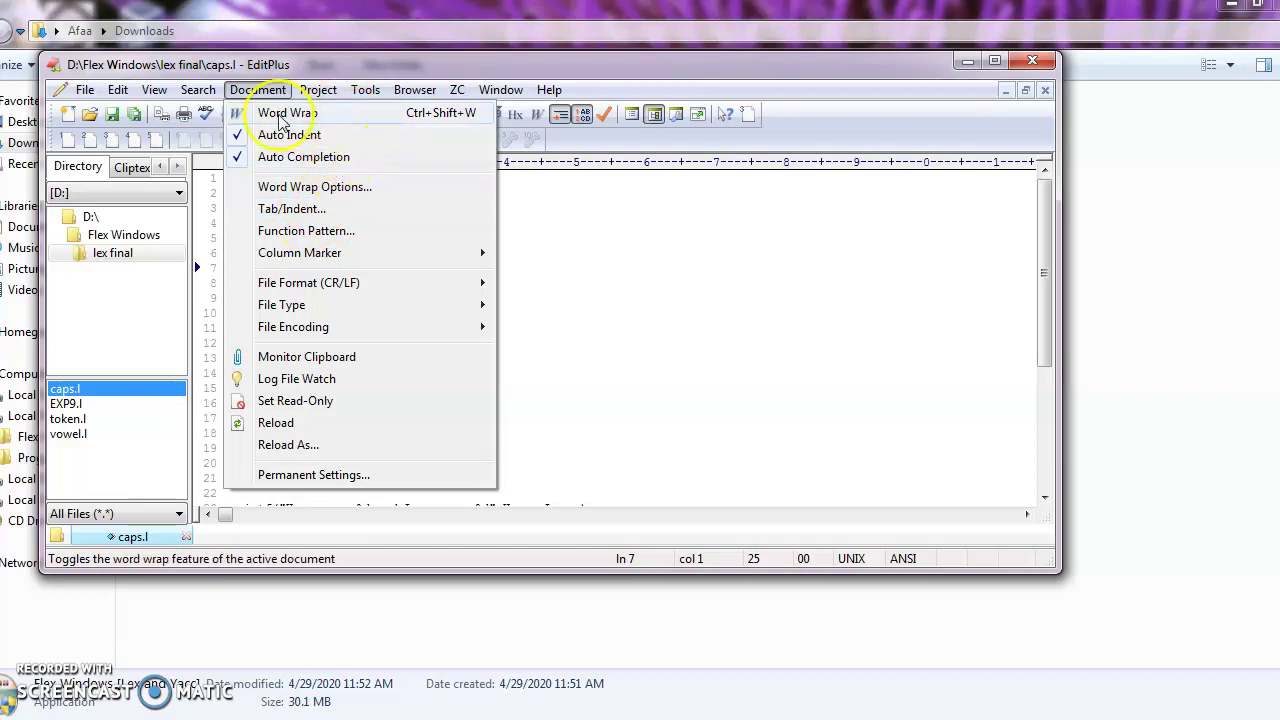
pyautogui.moveTo(323, 97)
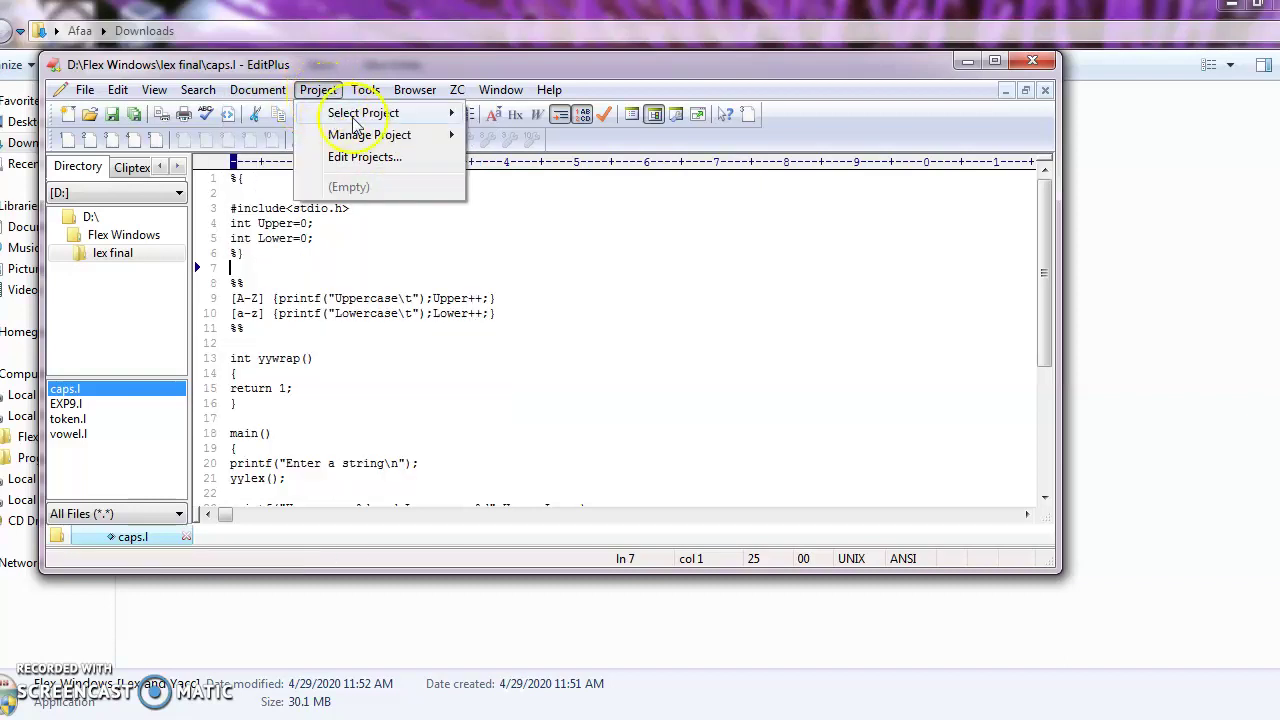
pyautogui.moveTo(365, 122)
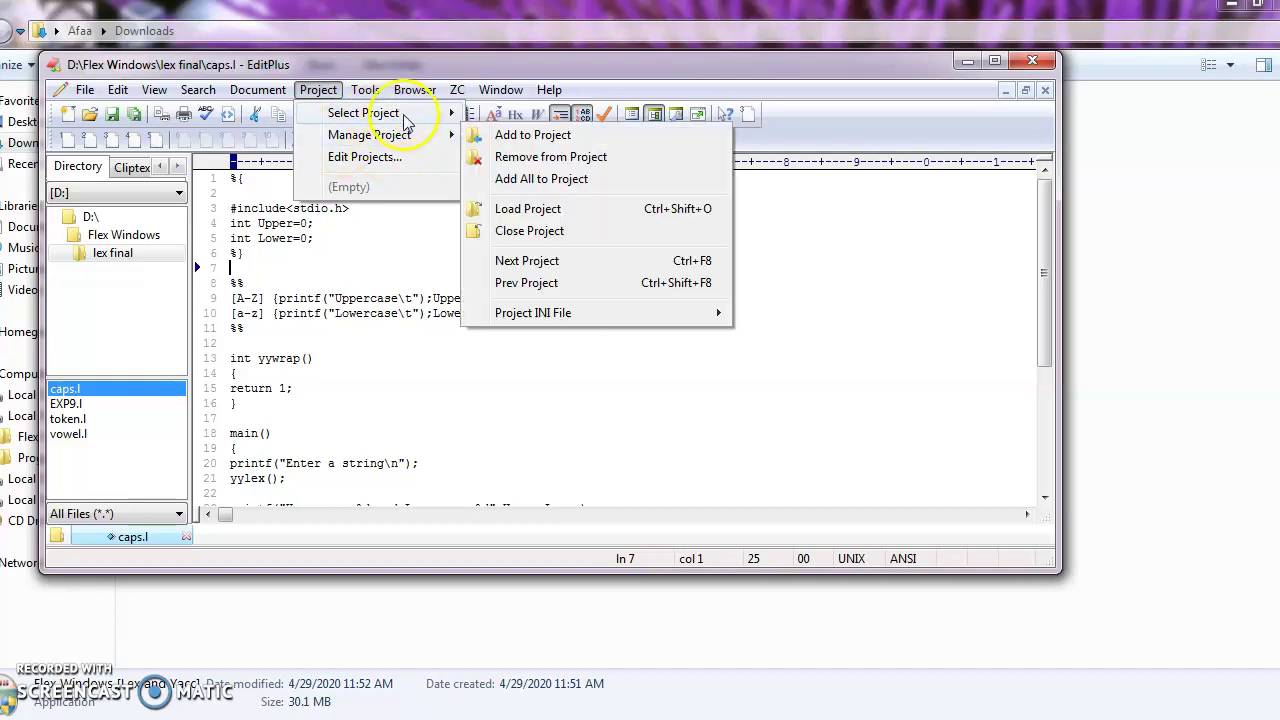
pyautogui.moveTo(414, 90)
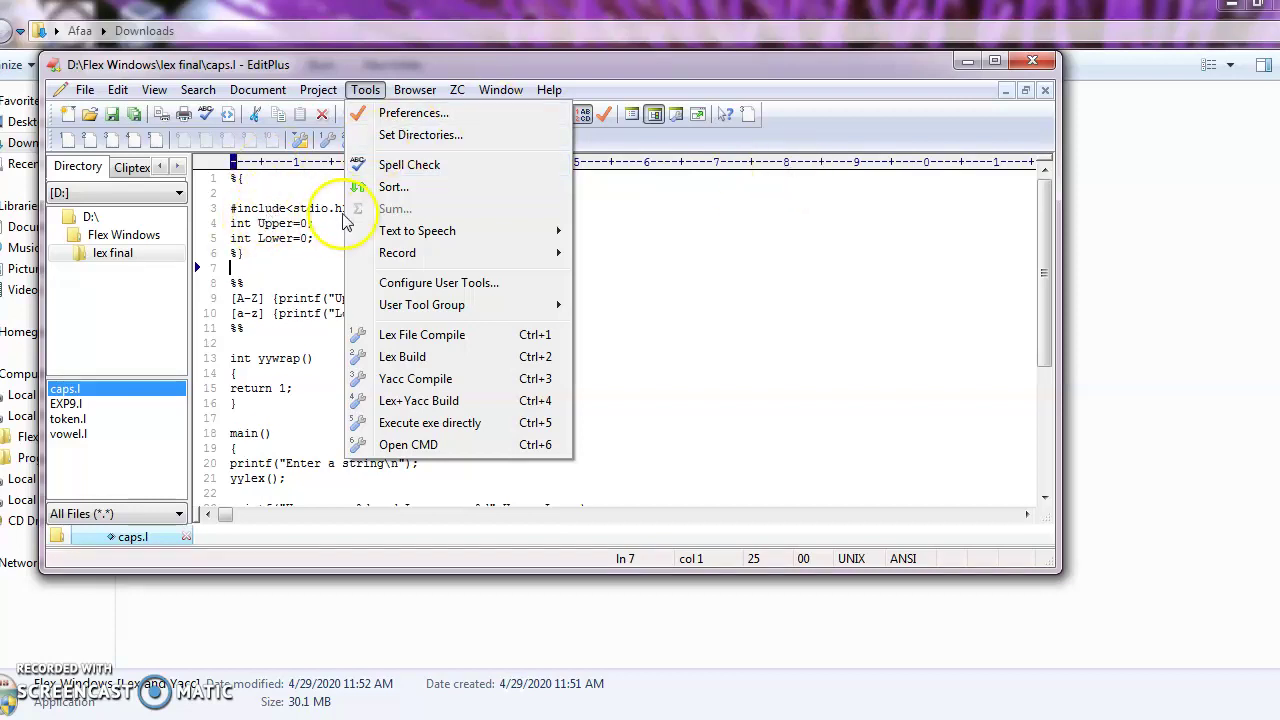
pyautogui.click(600, 312)
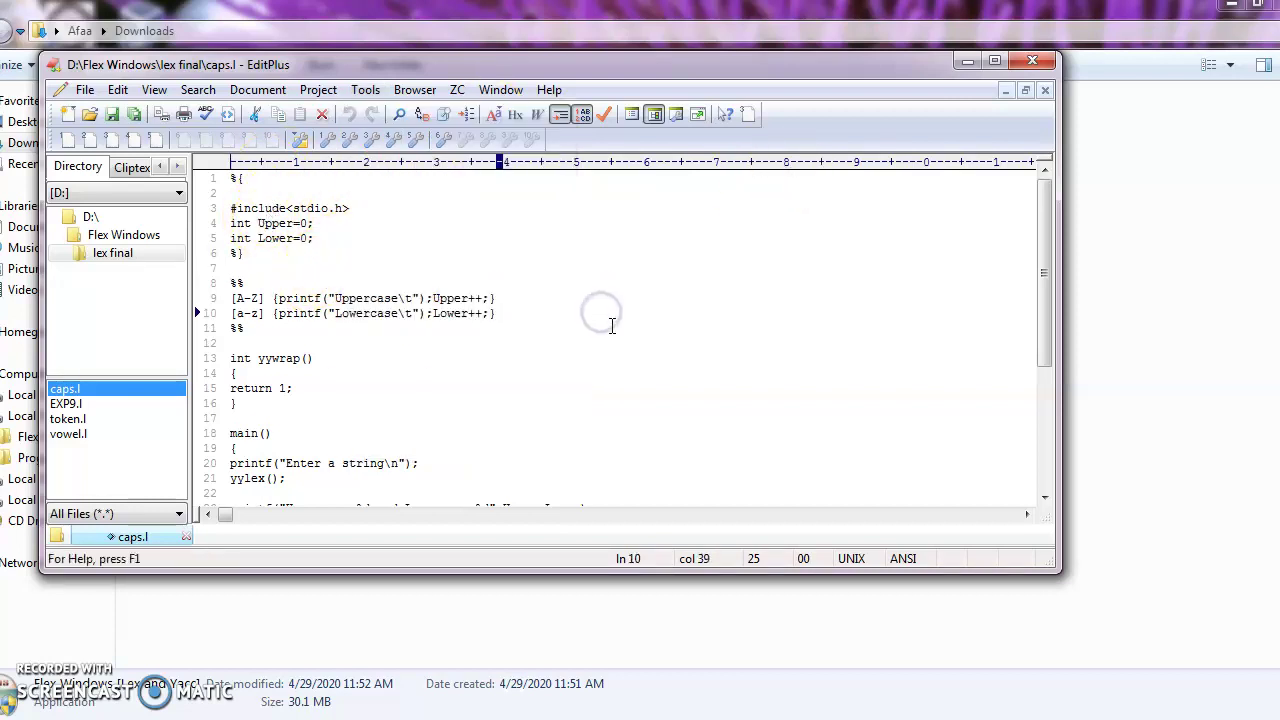
# Step: Compile caps.l with the Lex File Compile tool
pyautogui.click(365, 90)
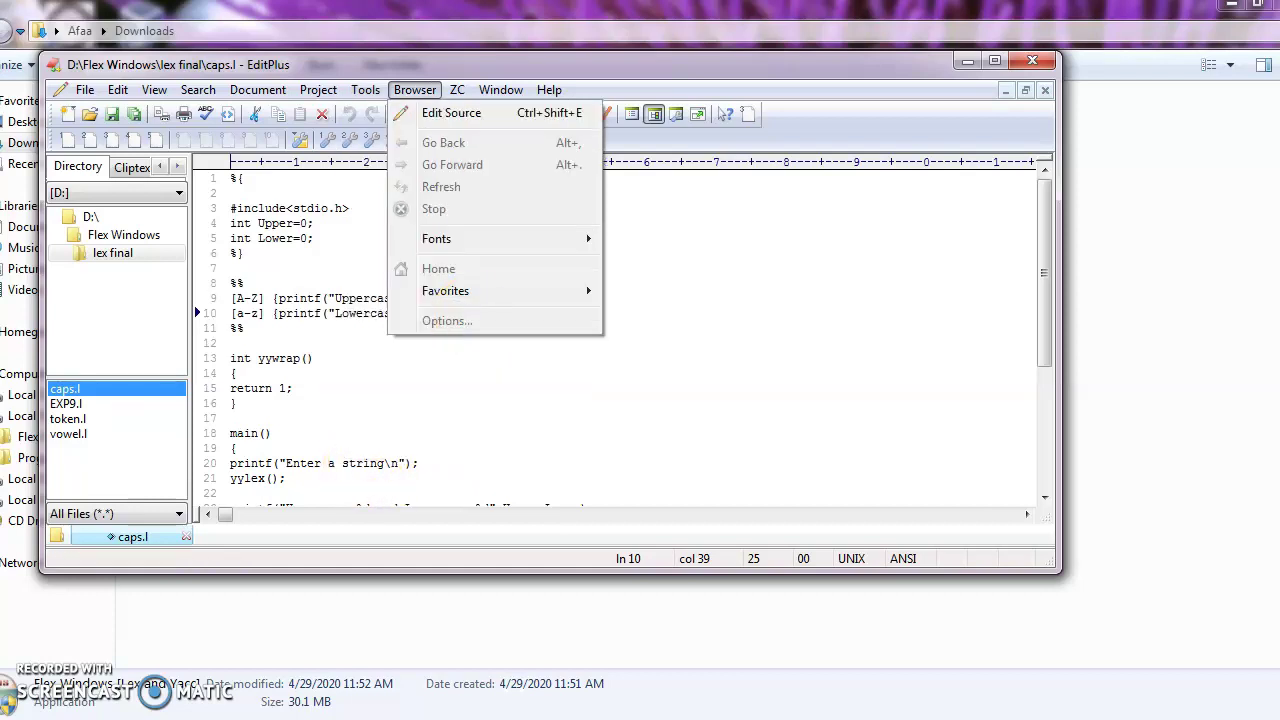
pyautogui.click(523, 403)
pyautogui.click(366, 90)
pyautogui.click(424, 334)
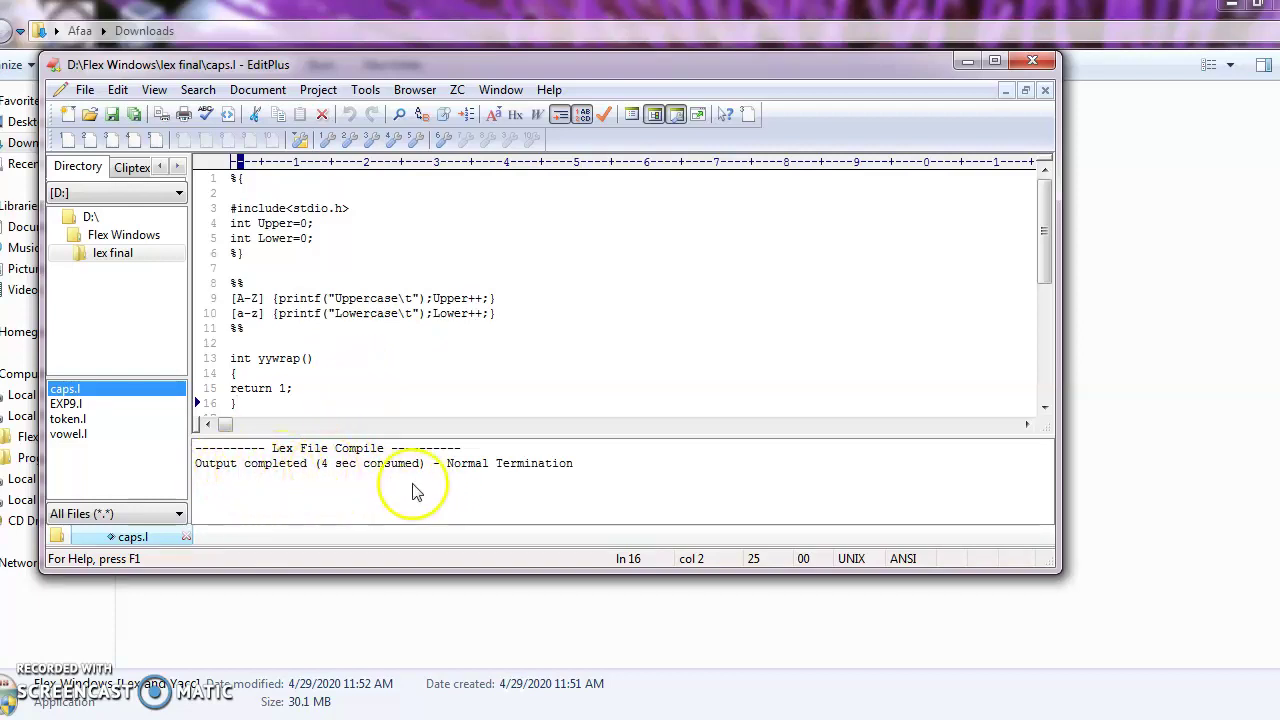
# Step: Switch to Windows Explorer and view the files in the lex final folder under D:\Flex Windows
pyautogui.hotkey('alt', 'Tab')
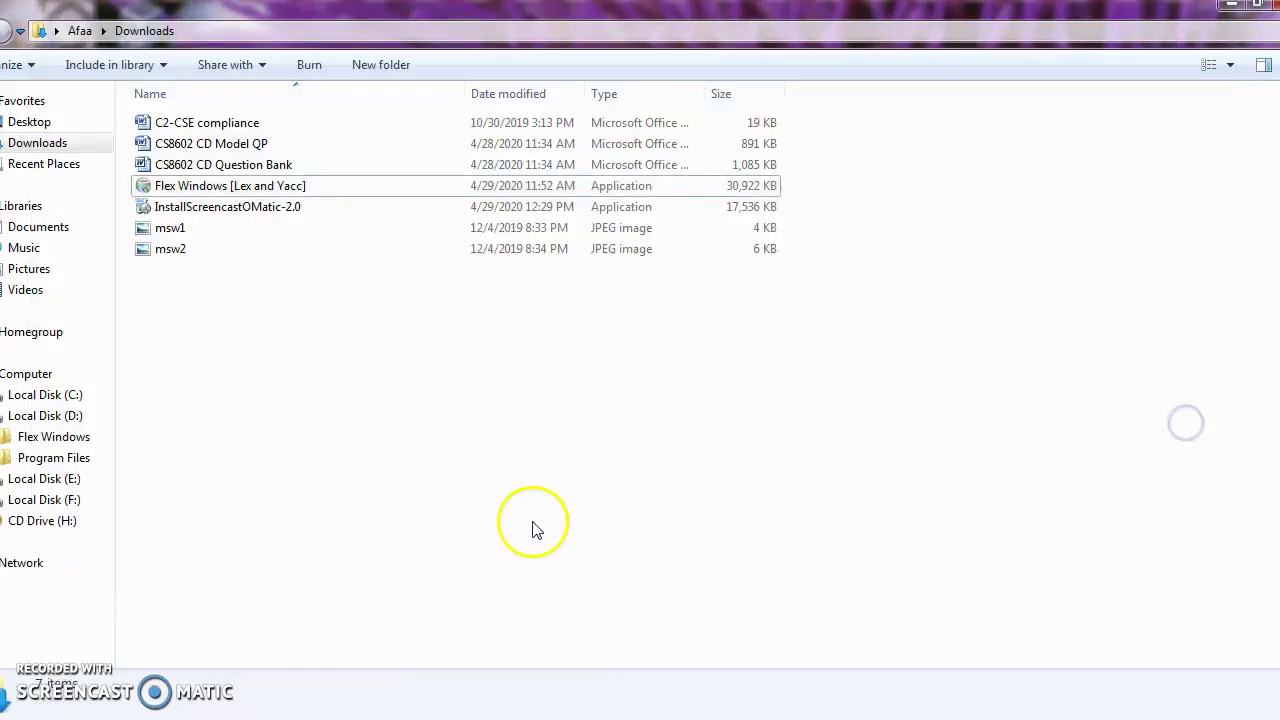
pyautogui.click(3, 437)
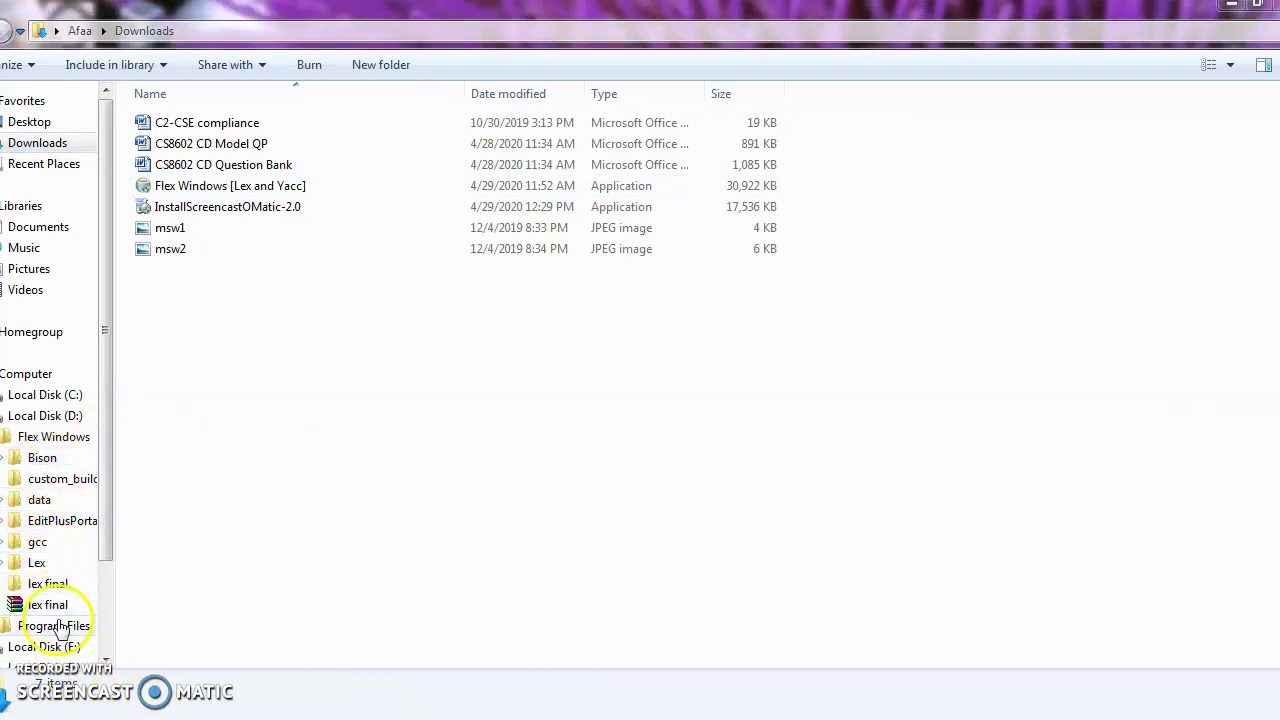
pyautogui.click(48, 583)
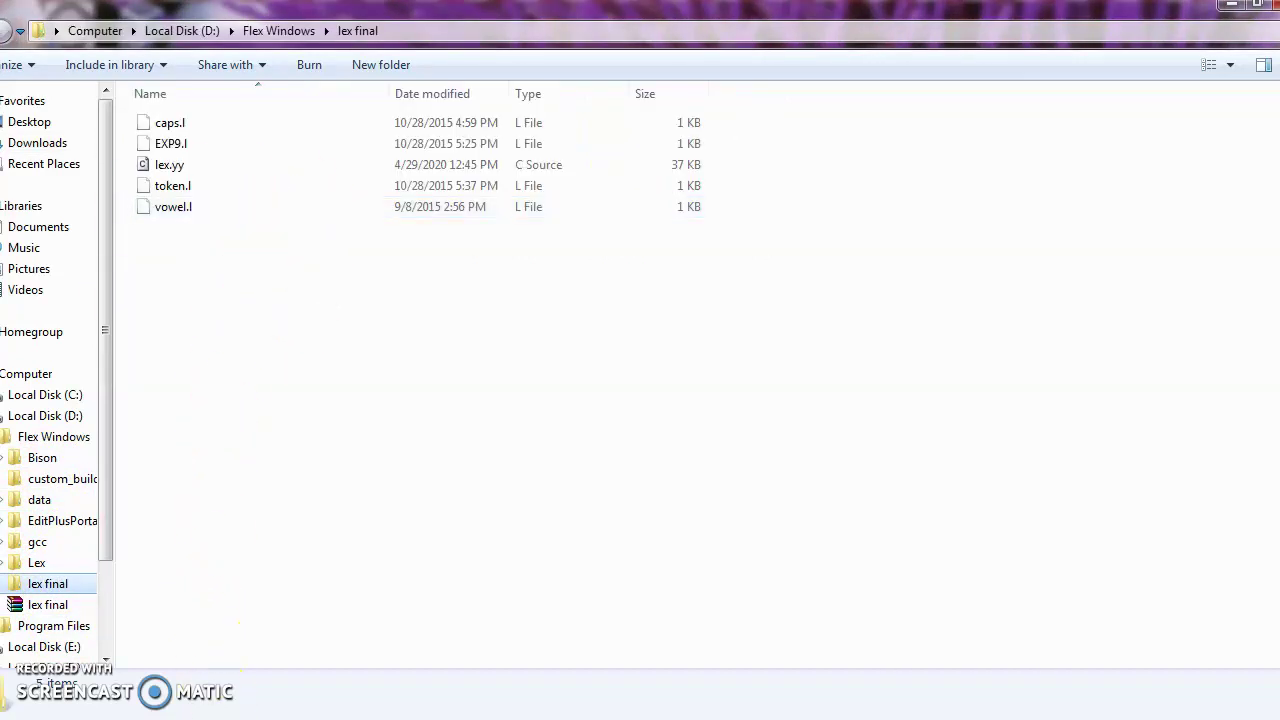
# Step: Move the EditPlusPortable command window aside and run Lex+Yacc Build on caps.l in EditPlus
pyautogui.hotkey('alt', 'Tab')
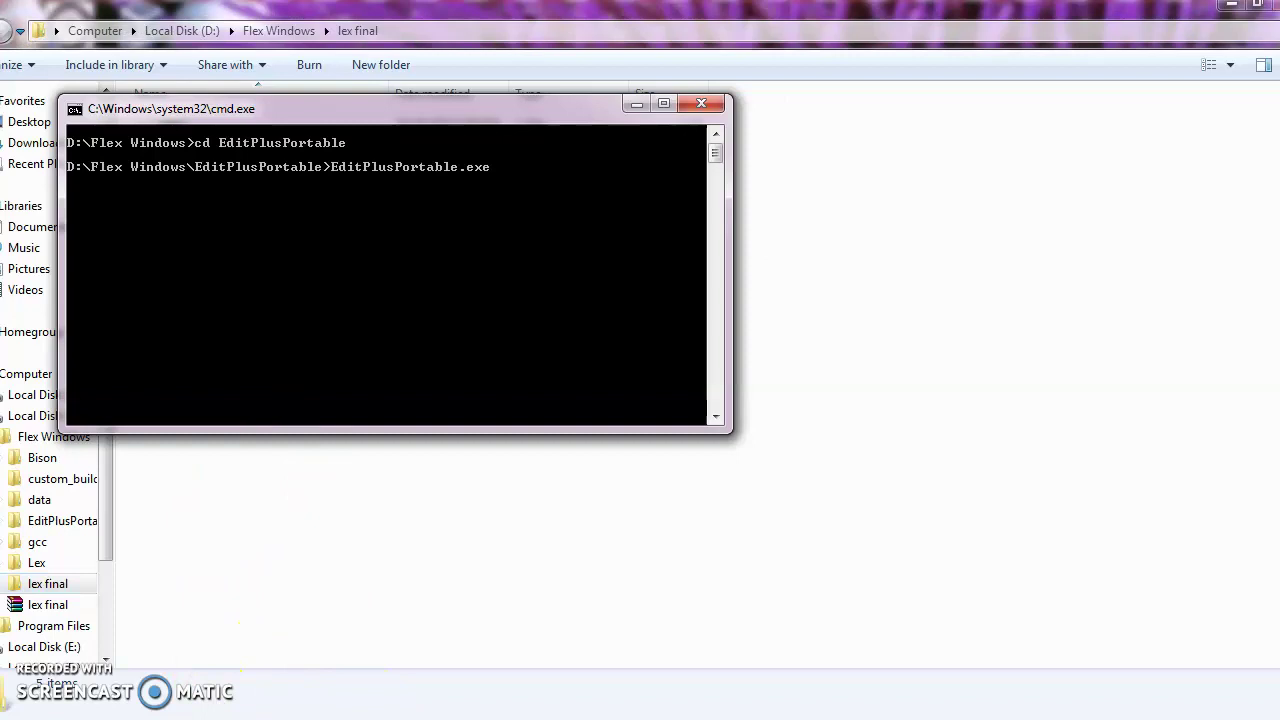
pyautogui.moveTo(537, 114); pyautogui.dragTo(986, 159)
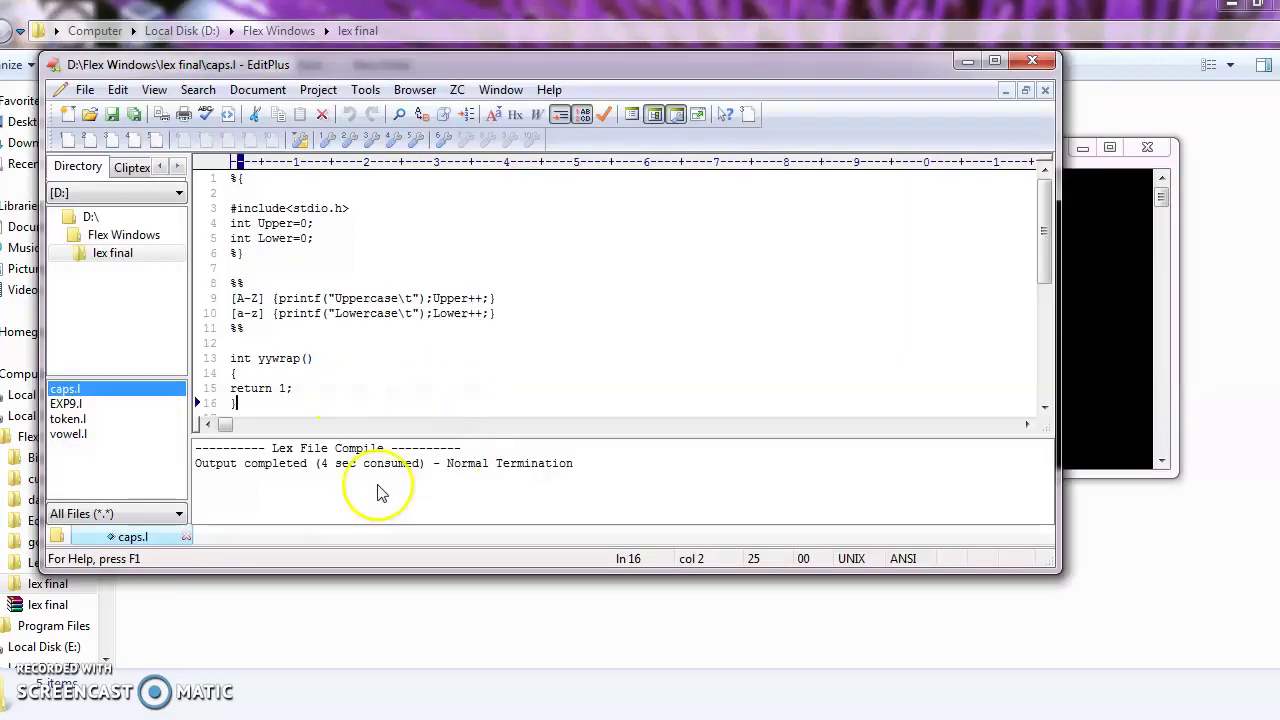
pyautogui.click(320, 90)
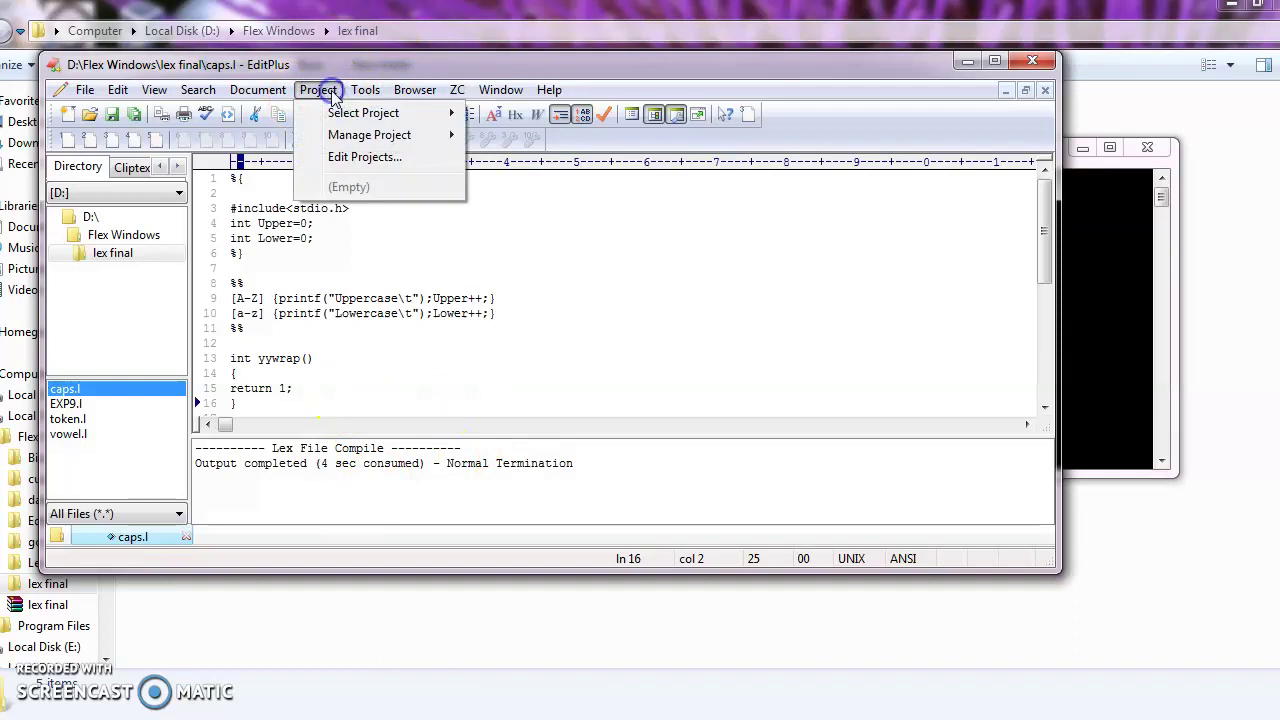
pyautogui.moveTo(365, 90)
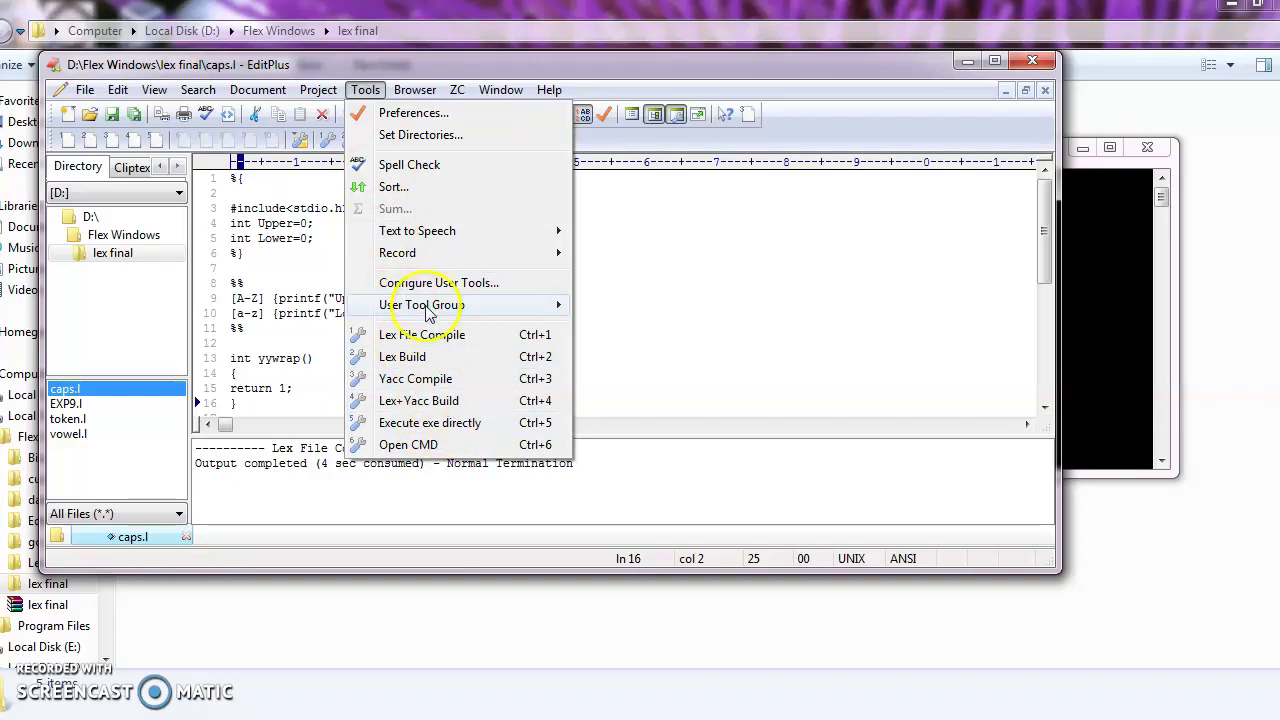
pyautogui.click(449, 401)
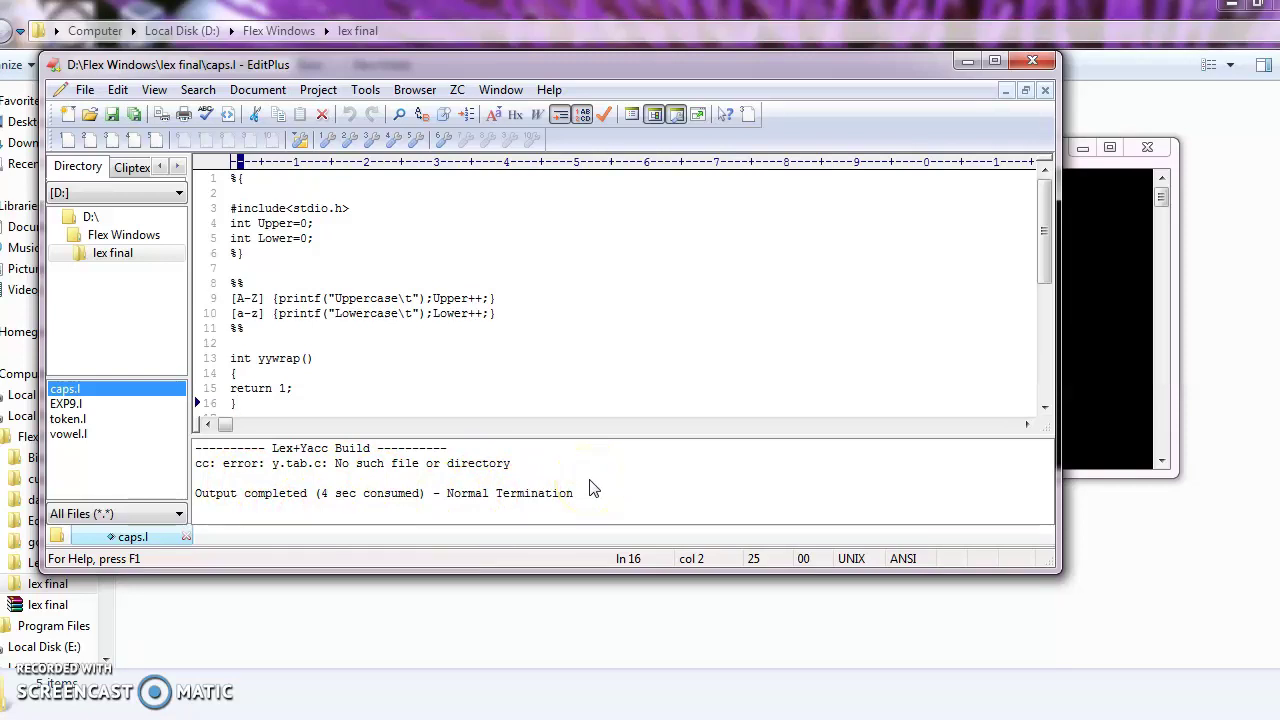
# Step: Check the lex final folder in Windows Explorer for build output and return to EditPlus
pyautogui.click(1205, 520)
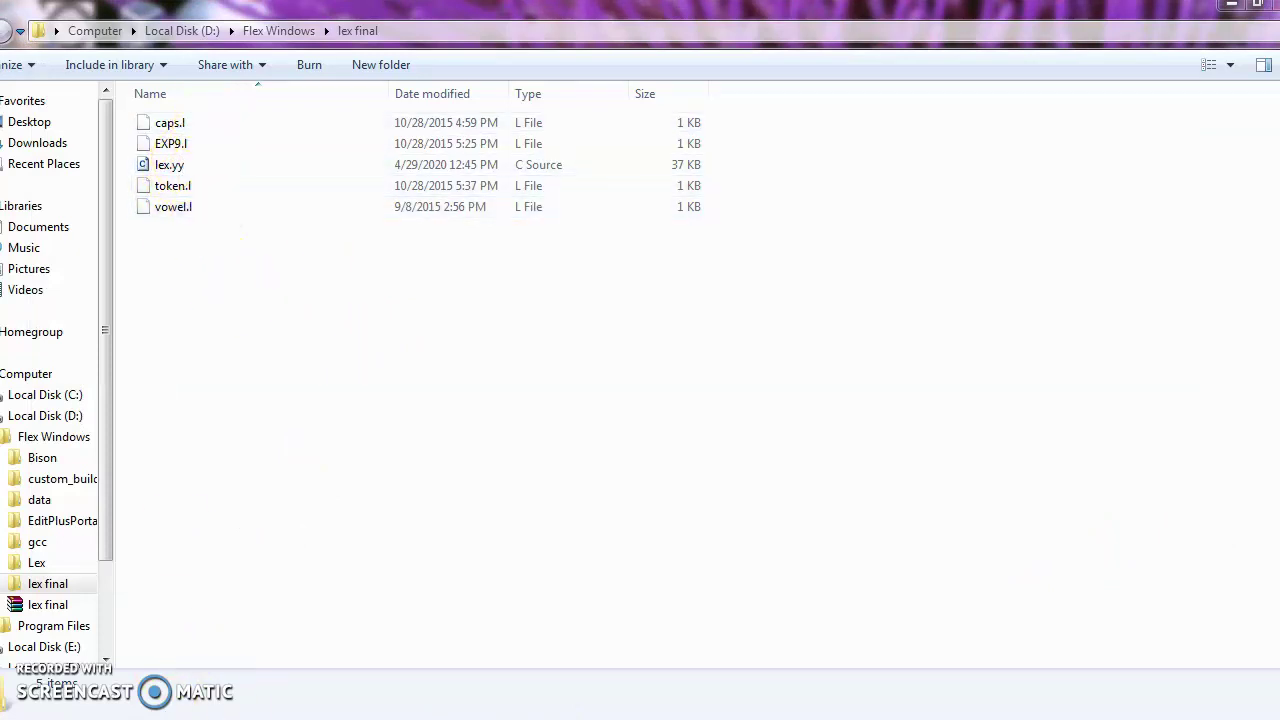
pyautogui.hotkey('alt', 'Tab')
pyautogui.press('Return')
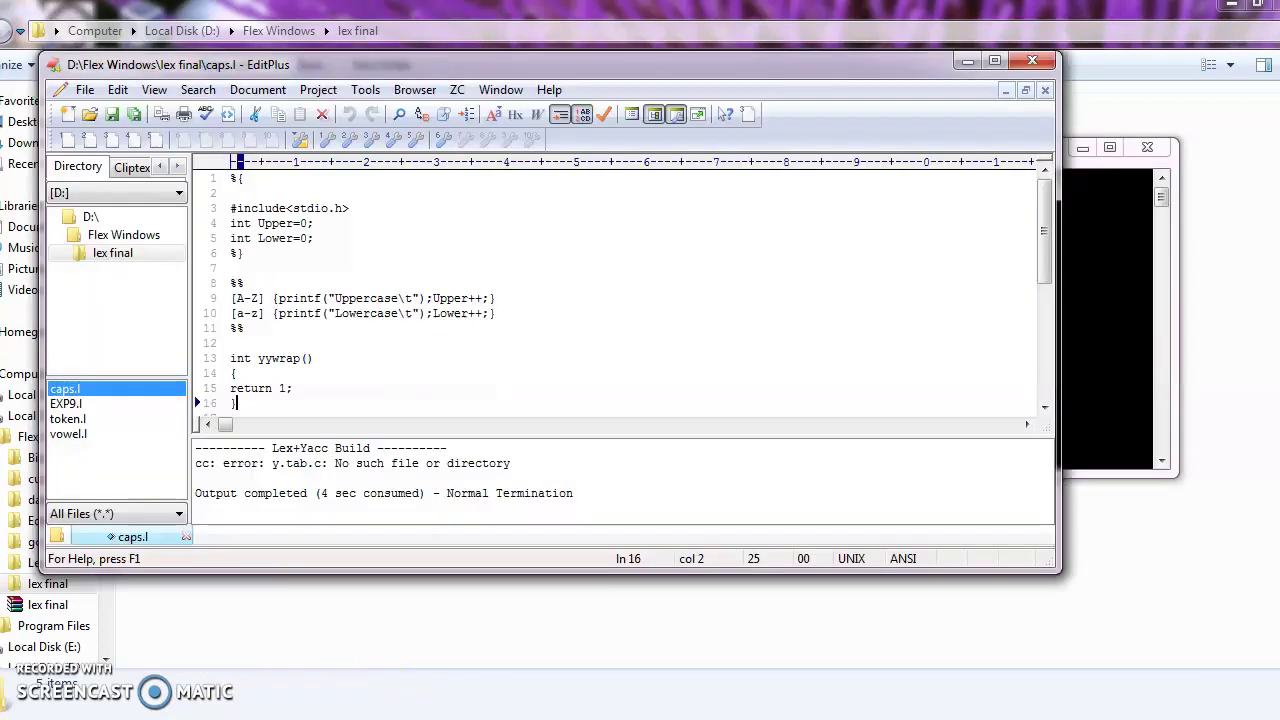
# Step: Try to run caps.exe with Execute exe directly, and dismiss the execution window
pyautogui.click(366, 92)
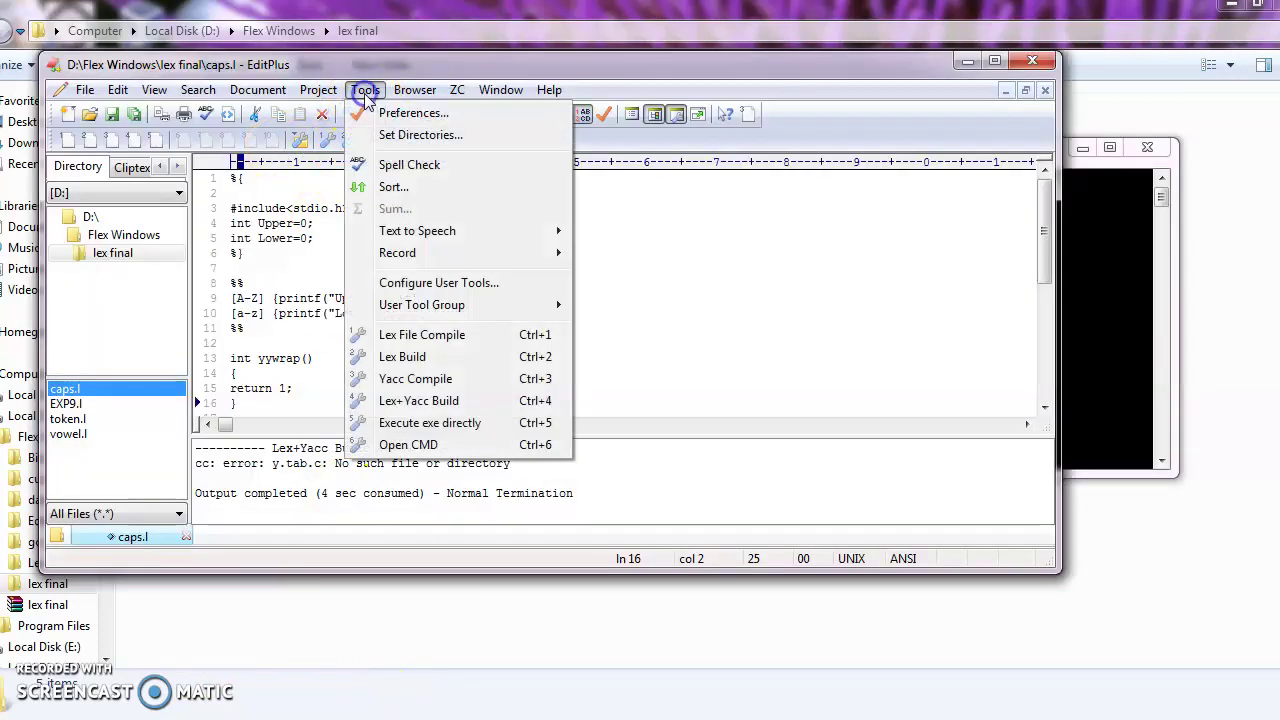
pyautogui.click(437, 424)
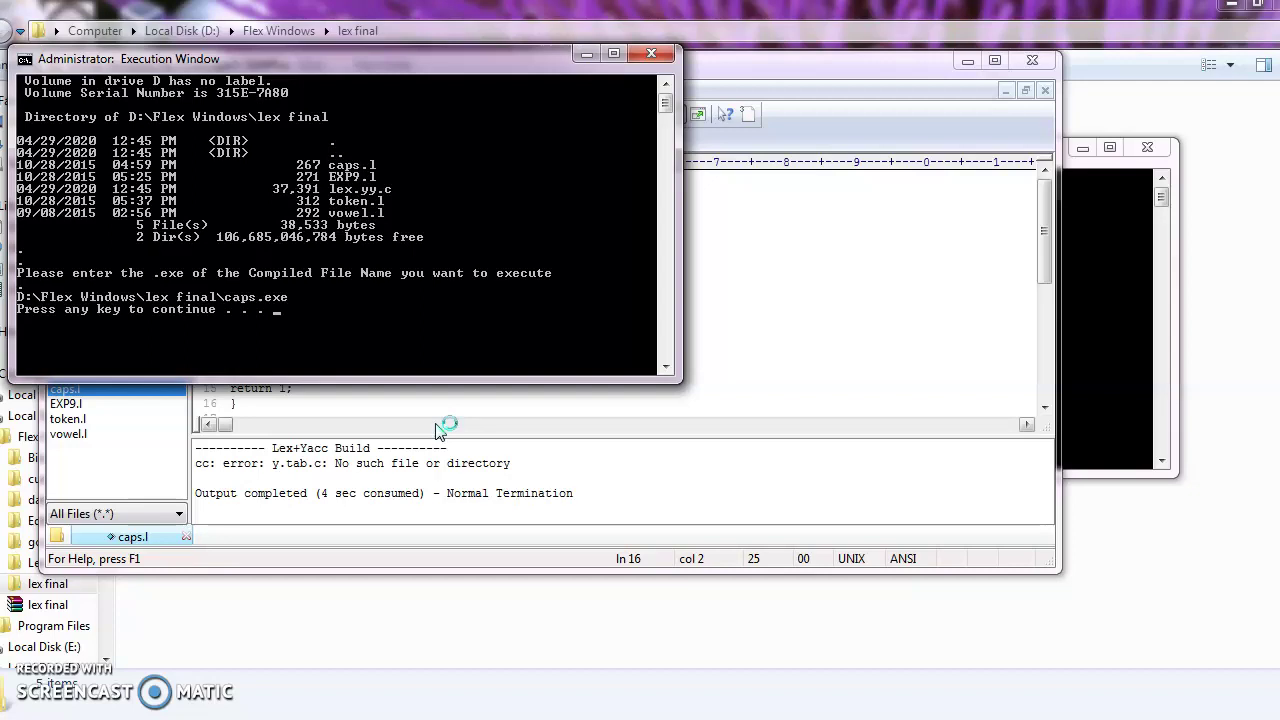
pyautogui.press('Return')
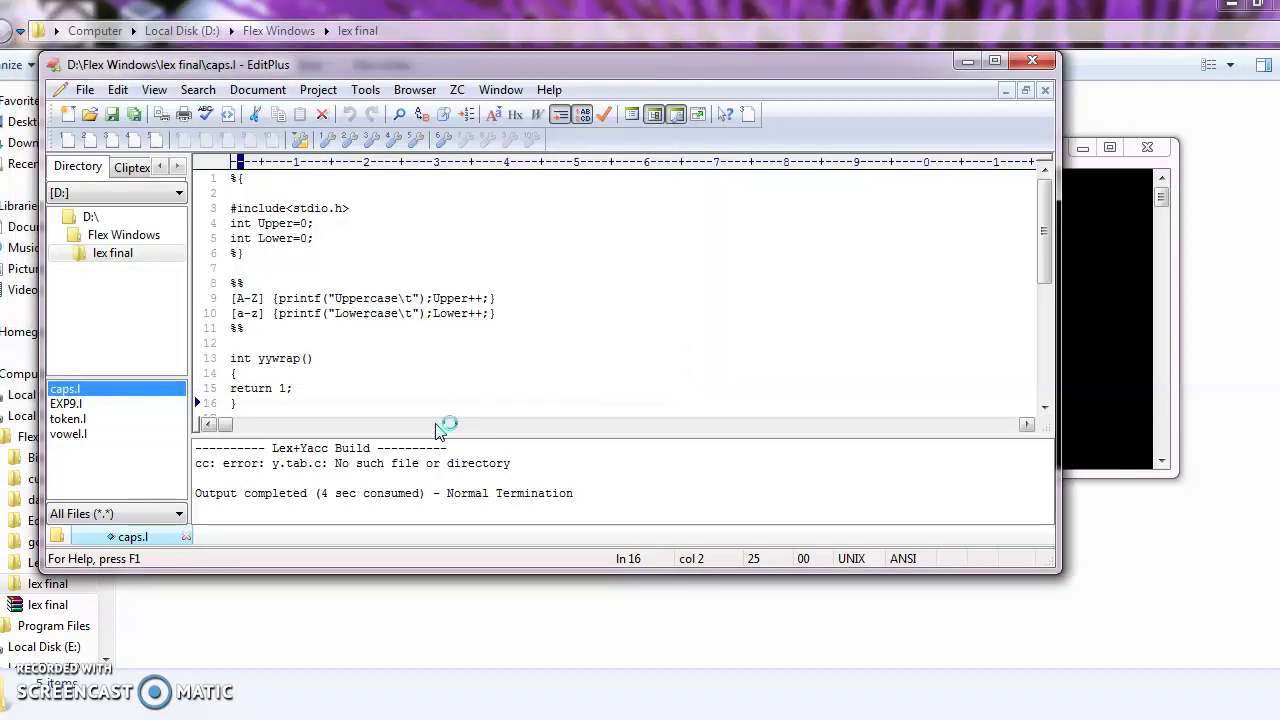
# Step: Try executing caps.exe directly a second time from EditPlus, and close the EditPlusPortable command window
pyautogui.click(1135, 147)
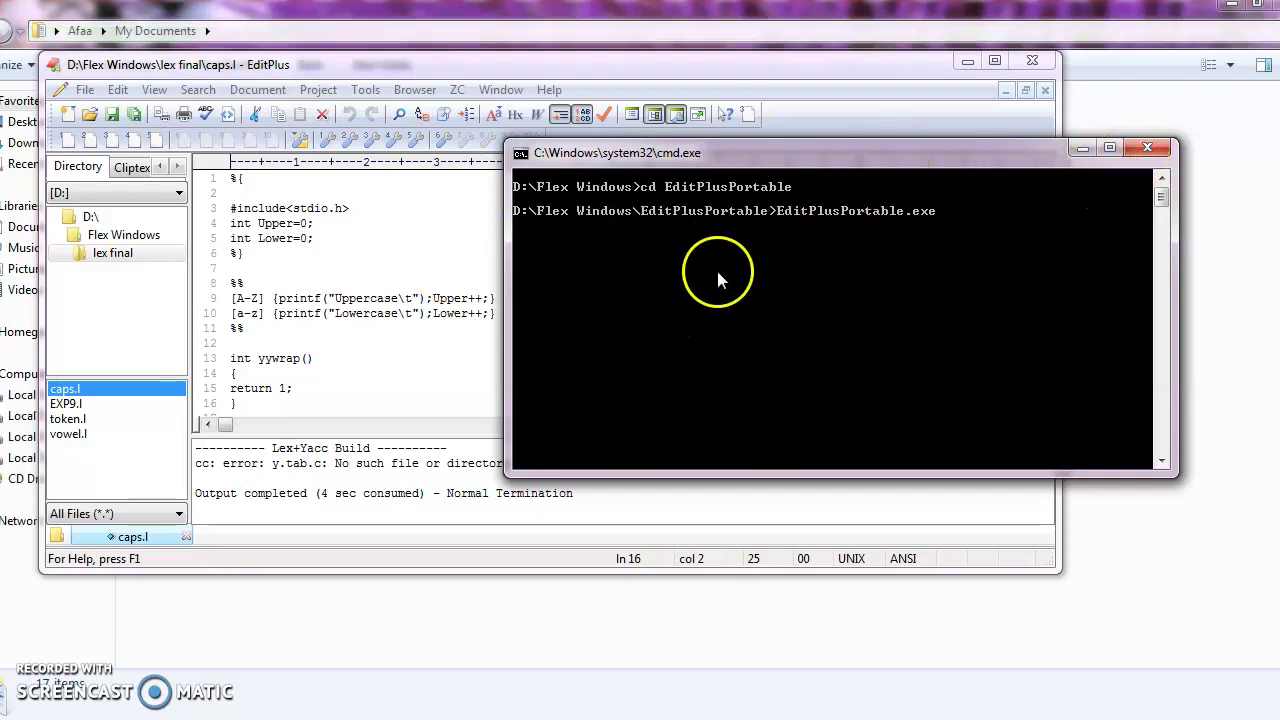
pyautogui.click(455, 61)
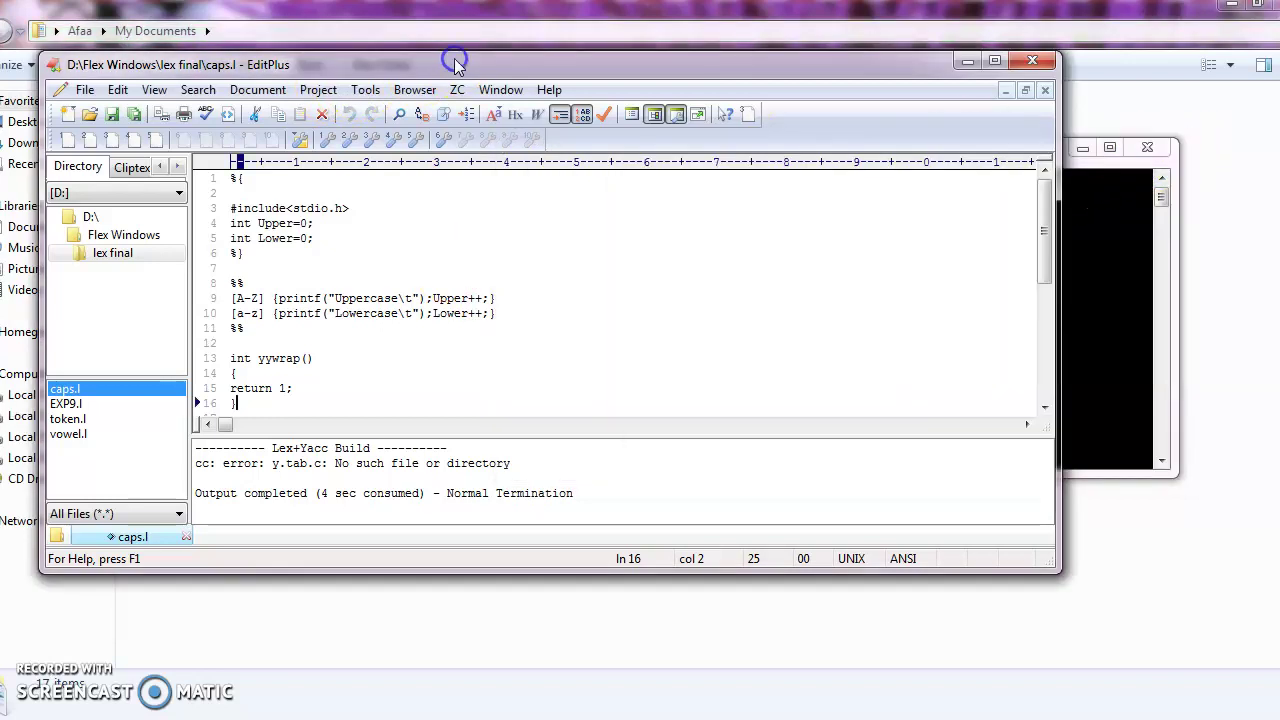
pyautogui.click(368, 90)
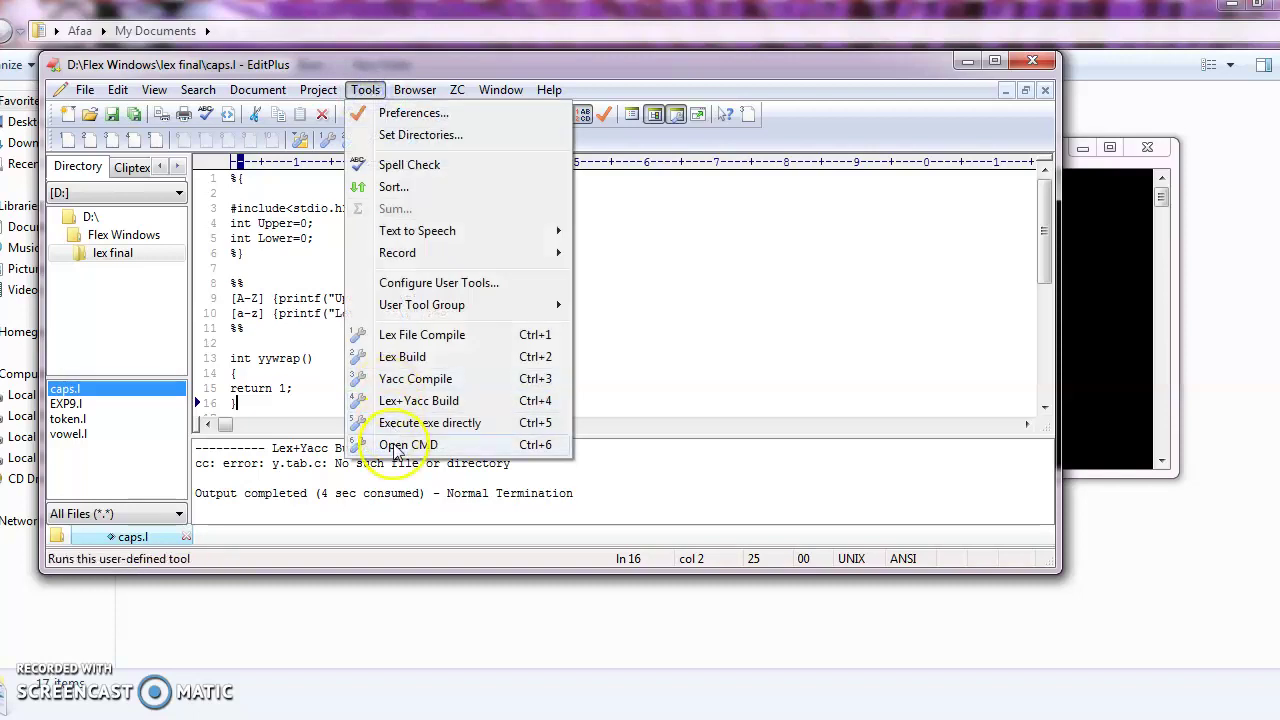
pyautogui.click(430, 424)
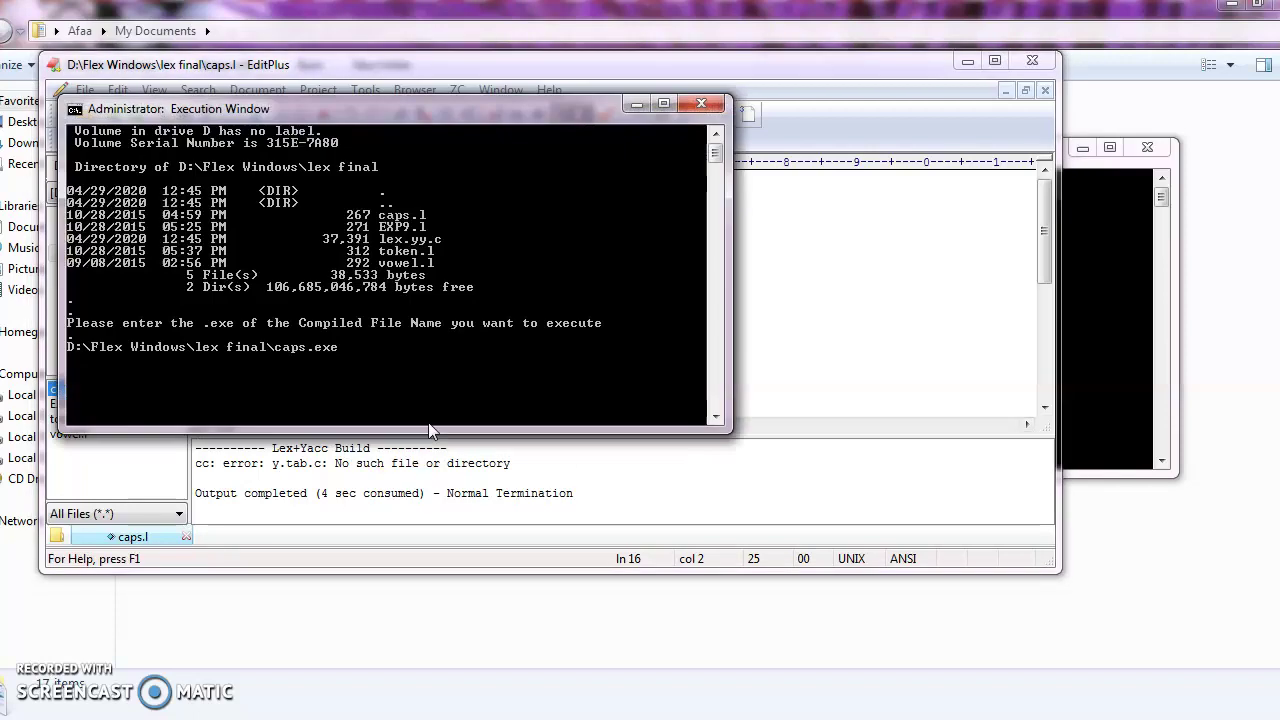
pyautogui.press('Return')
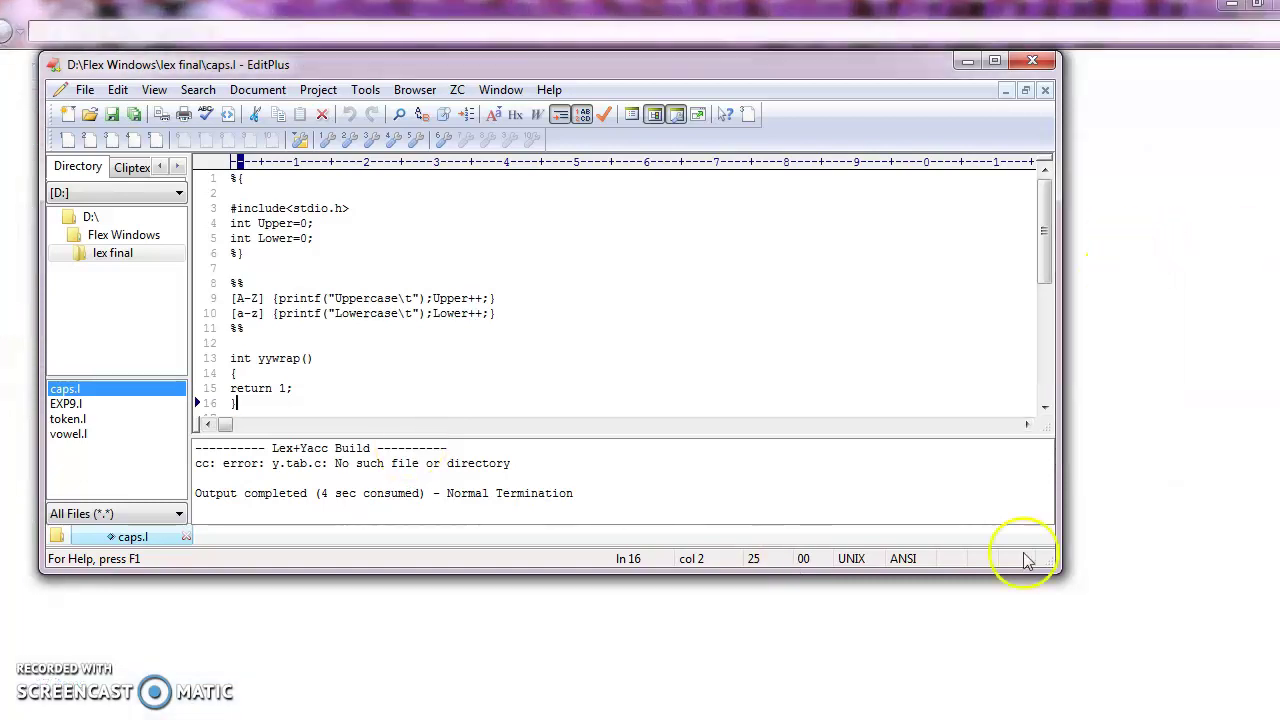
pyautogui.click(418, 716)
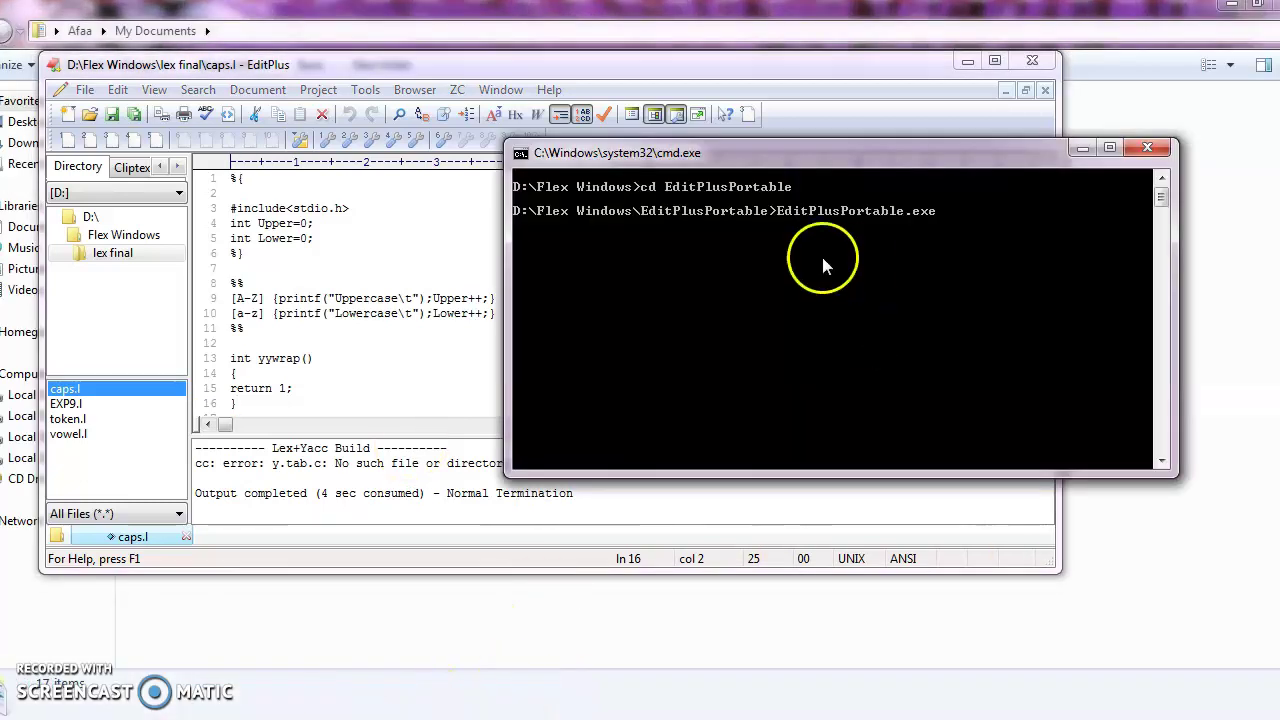
pyautogui.click(1161, 149)
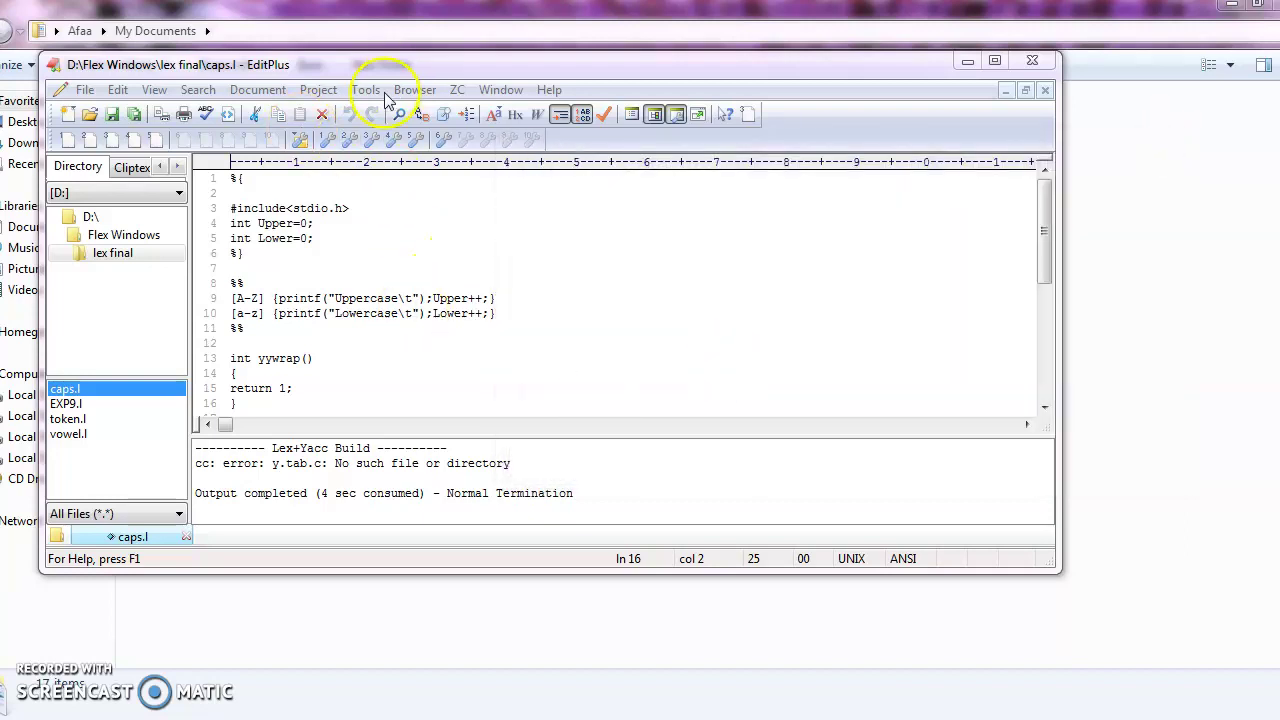
# Step: Bring the lex final folder window forward in Windows Explorer and check its files for an executable
pyautogui.click(369, 90)
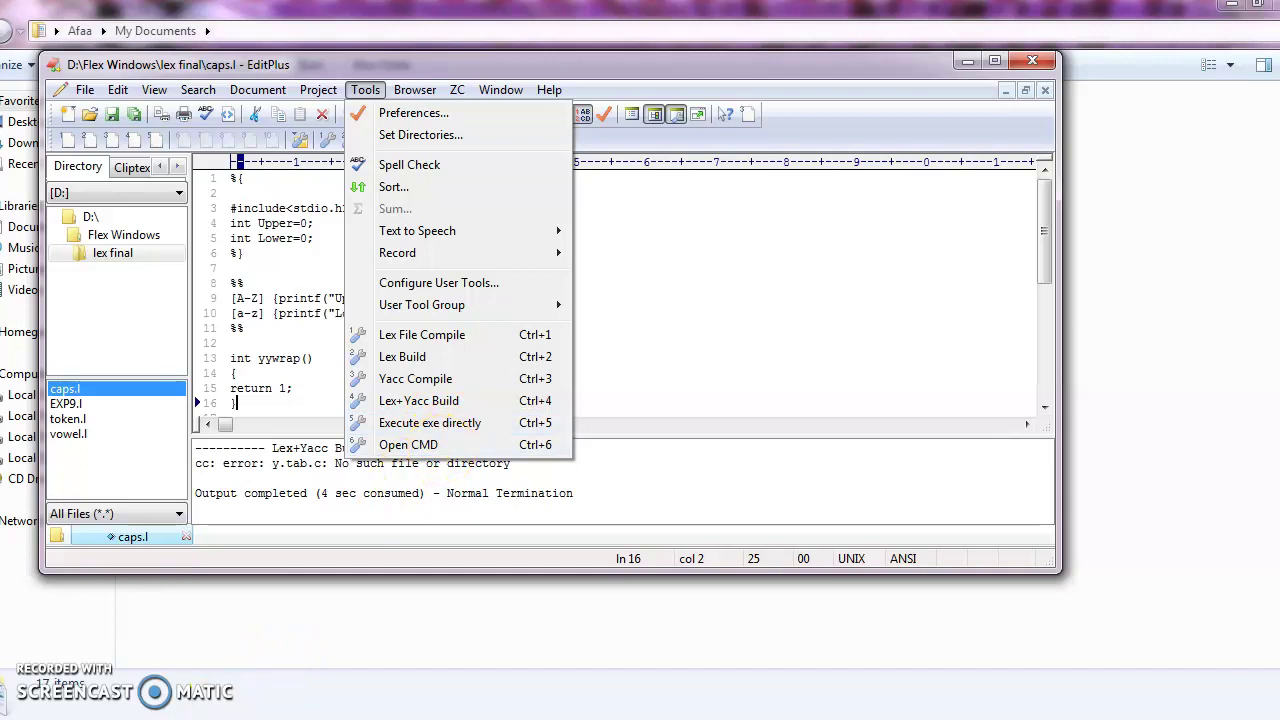
pyautogui.click(312, 715)
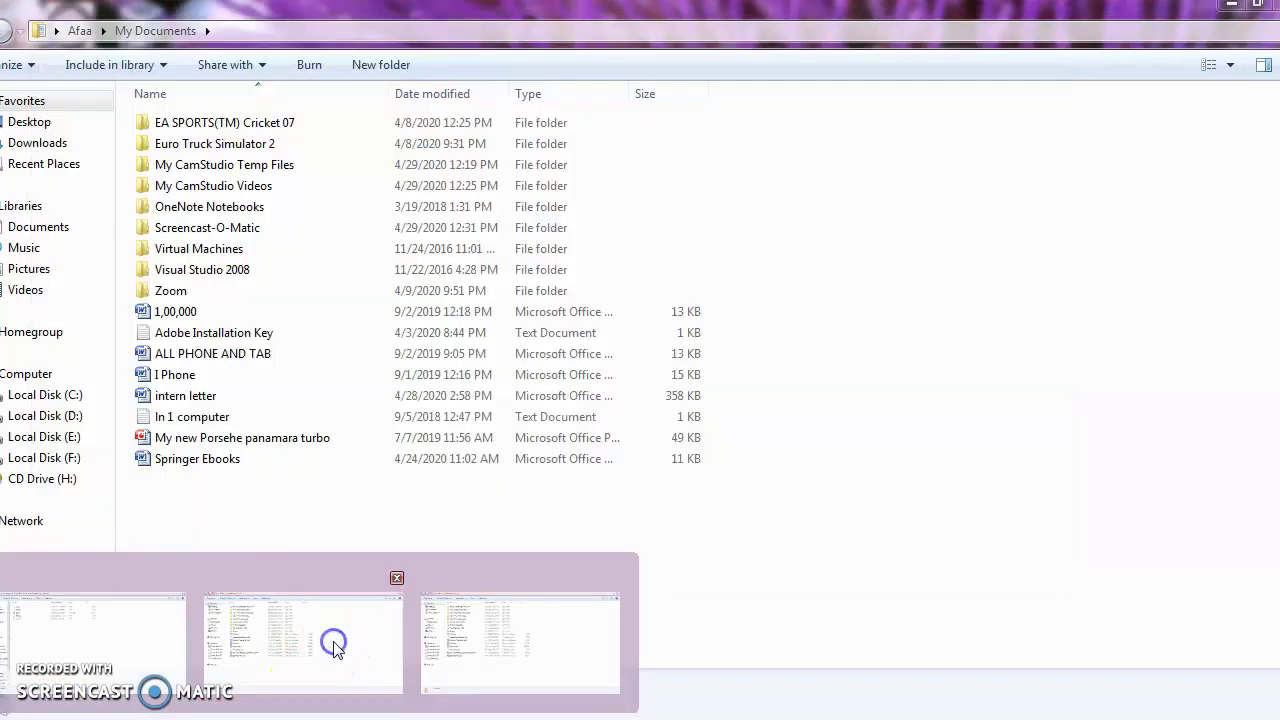
pyautogui.click(335, 645)
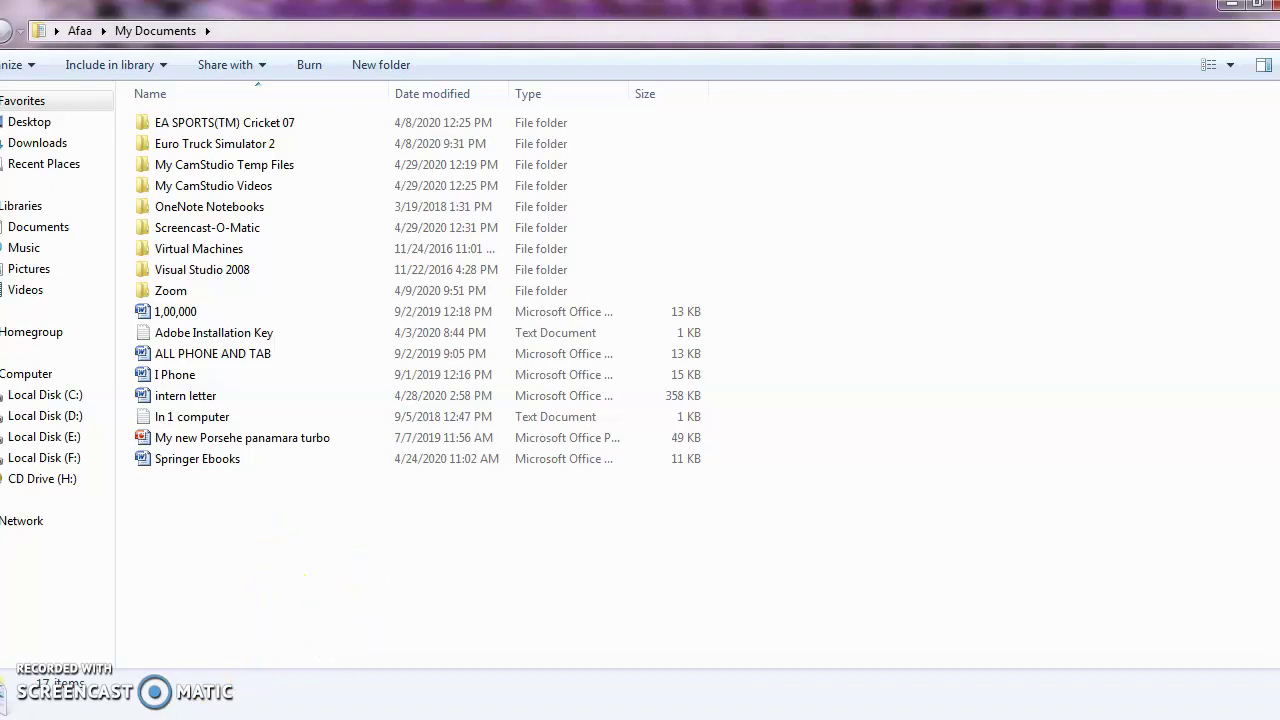
pyautogui.click(312, 715)
pyautogui.click(114, 628)
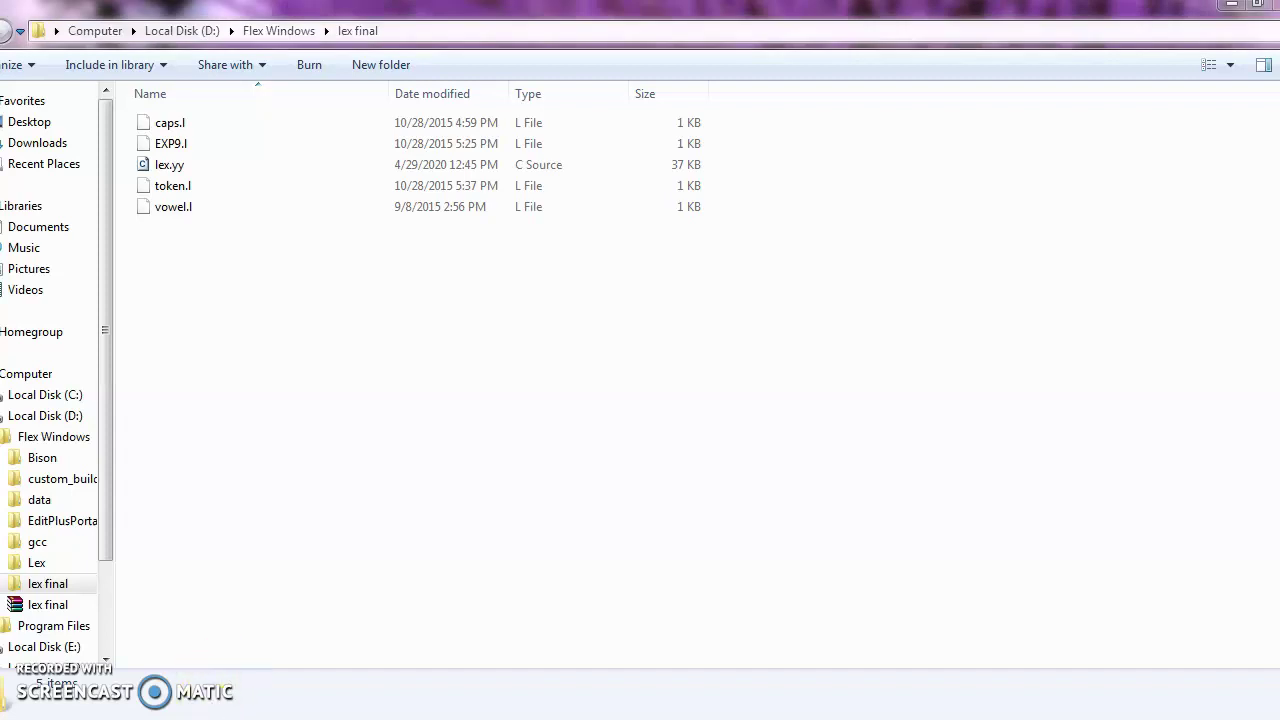
# Step: Open a command prompt in D:\Flex Windows\lex final with EditPlus's Open CMD tool and show it over the folder window
pyautogui.hotkey('alt', 'Tab')
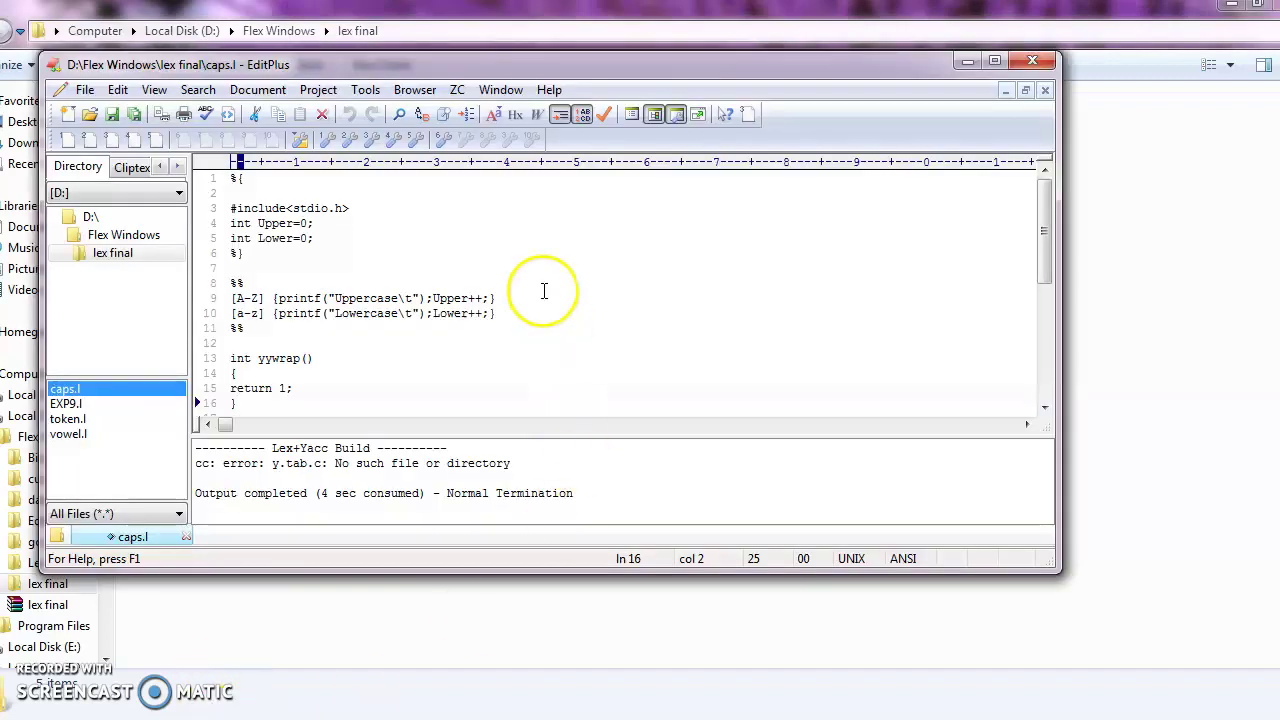
pyautogui.click(318, 89)
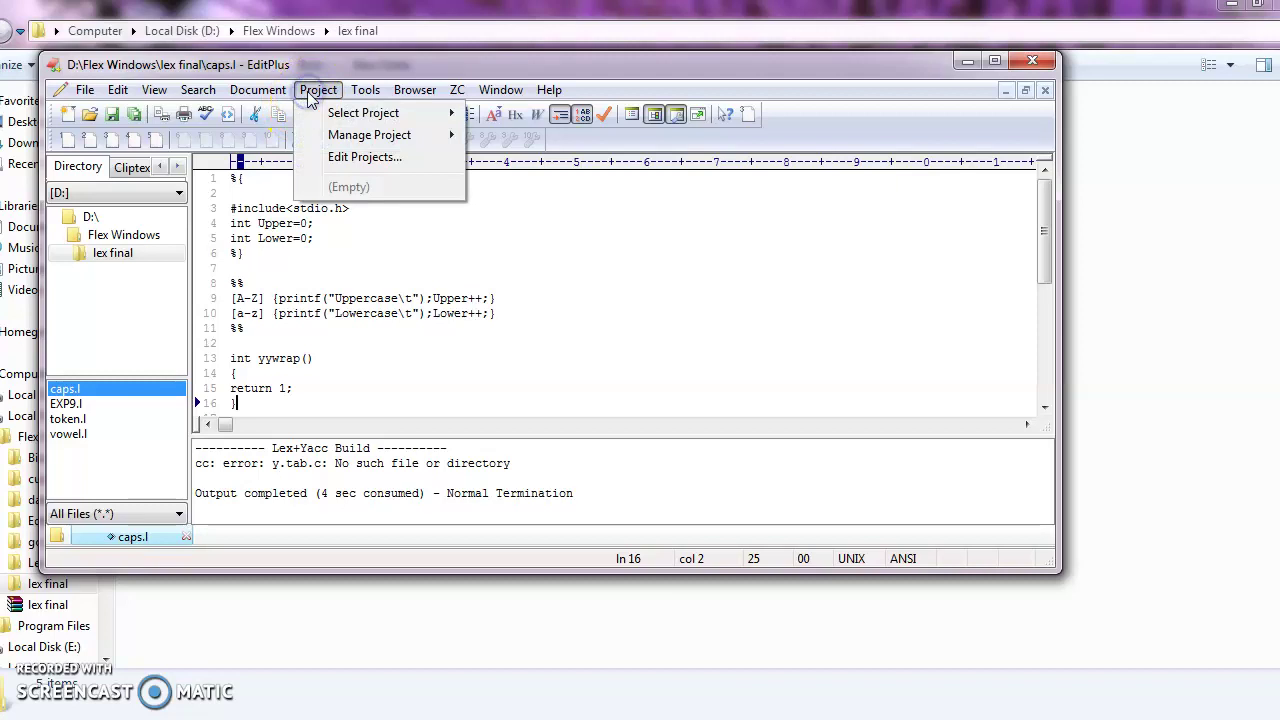
pyautogui.moveTo(289, 90)
pyautogui.moveTo(365, 89)
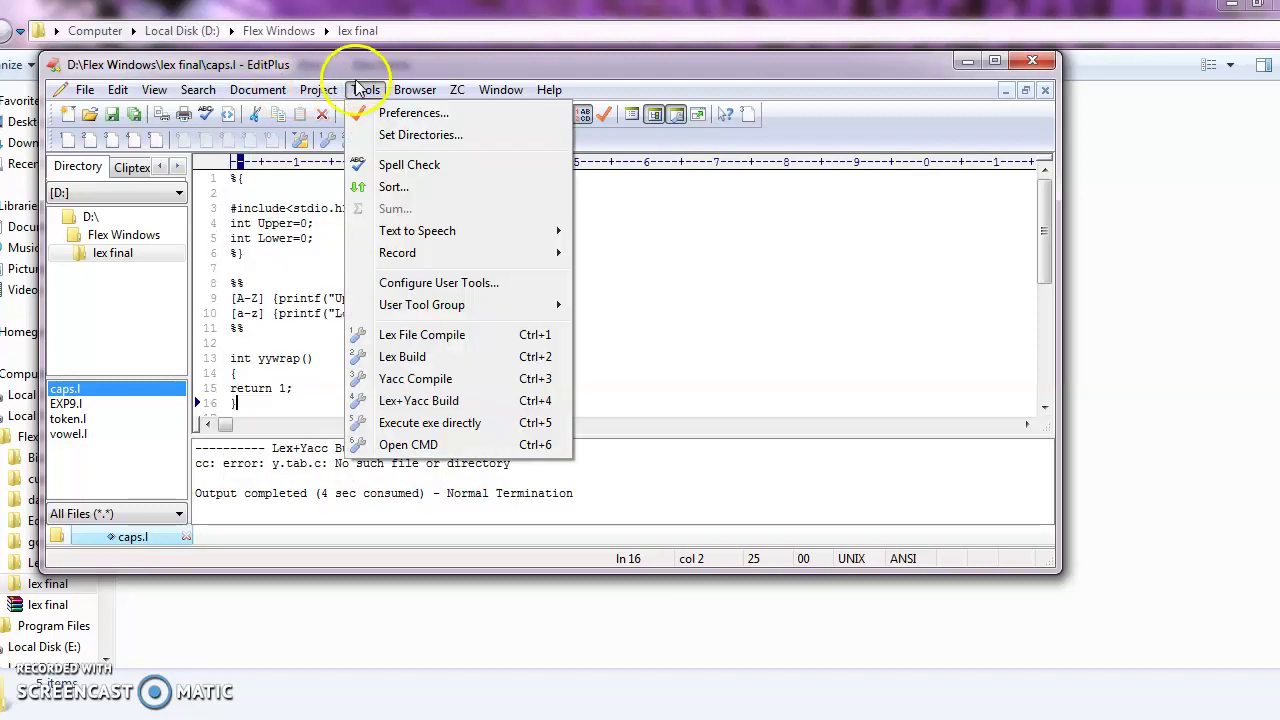
pyautogui.click(418, 445)
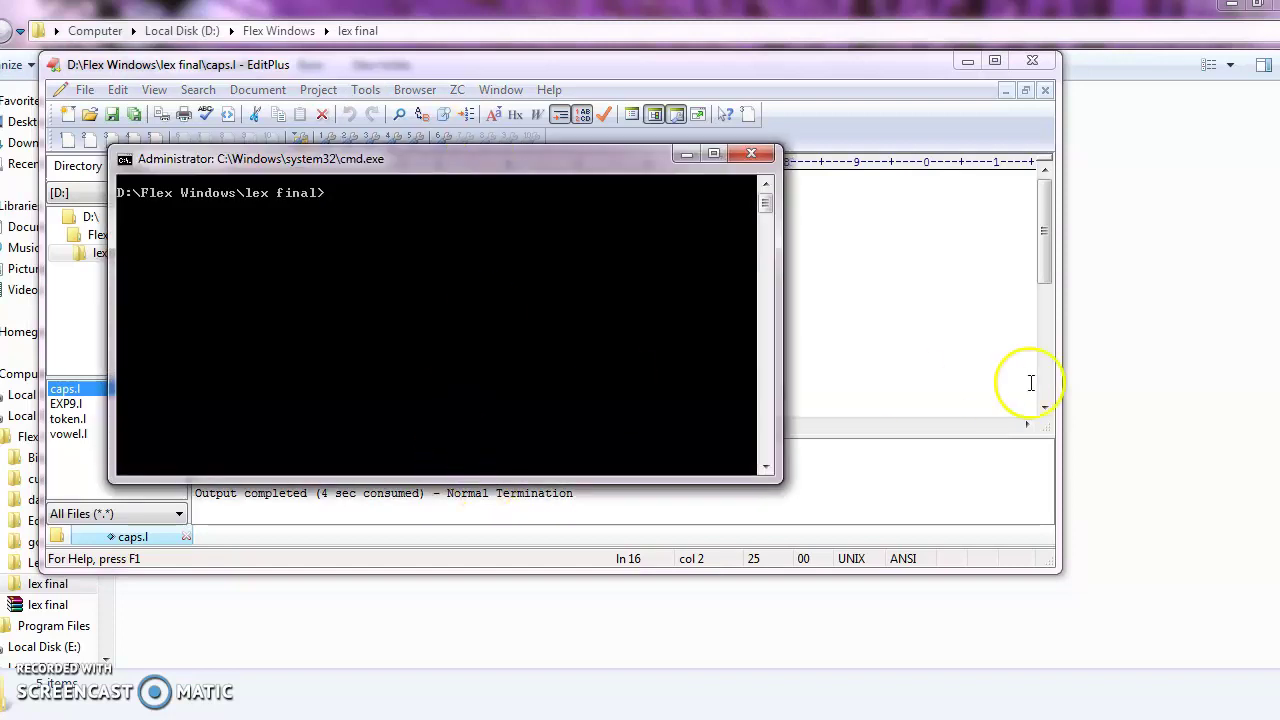
pyautogui.click(1204, 298)
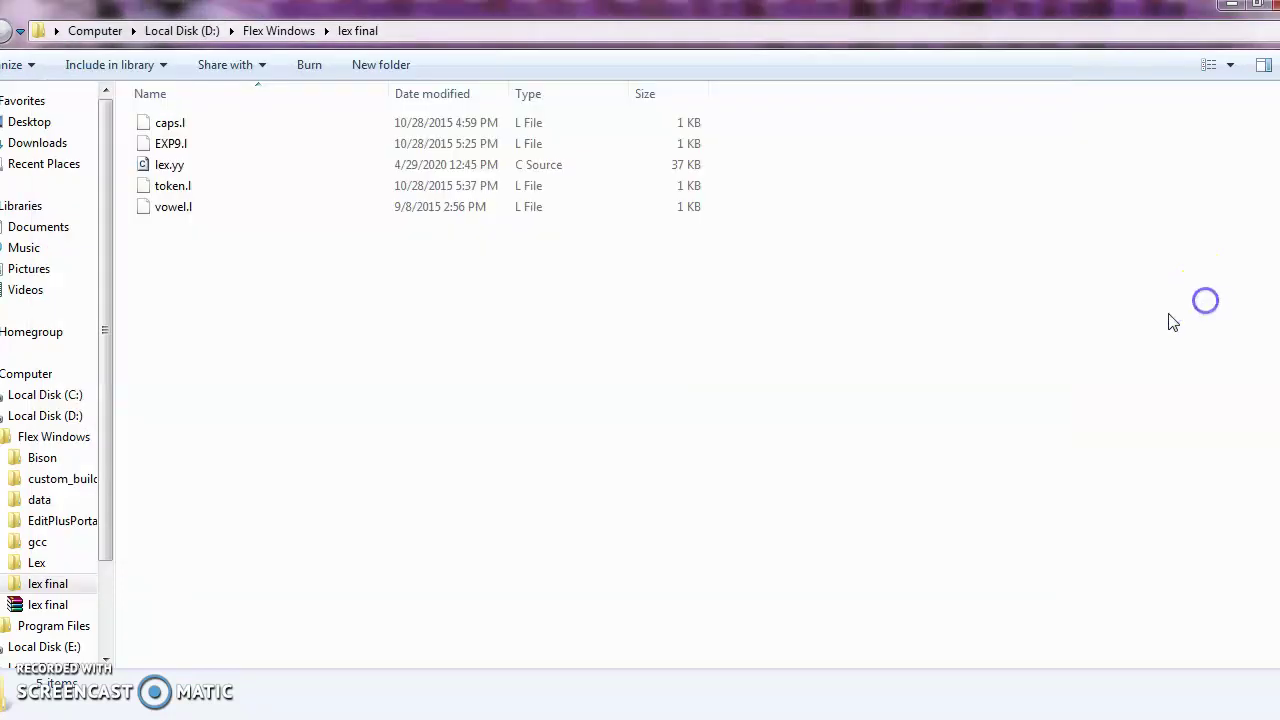
pyautogui.hotkey('alt', 'Tab')
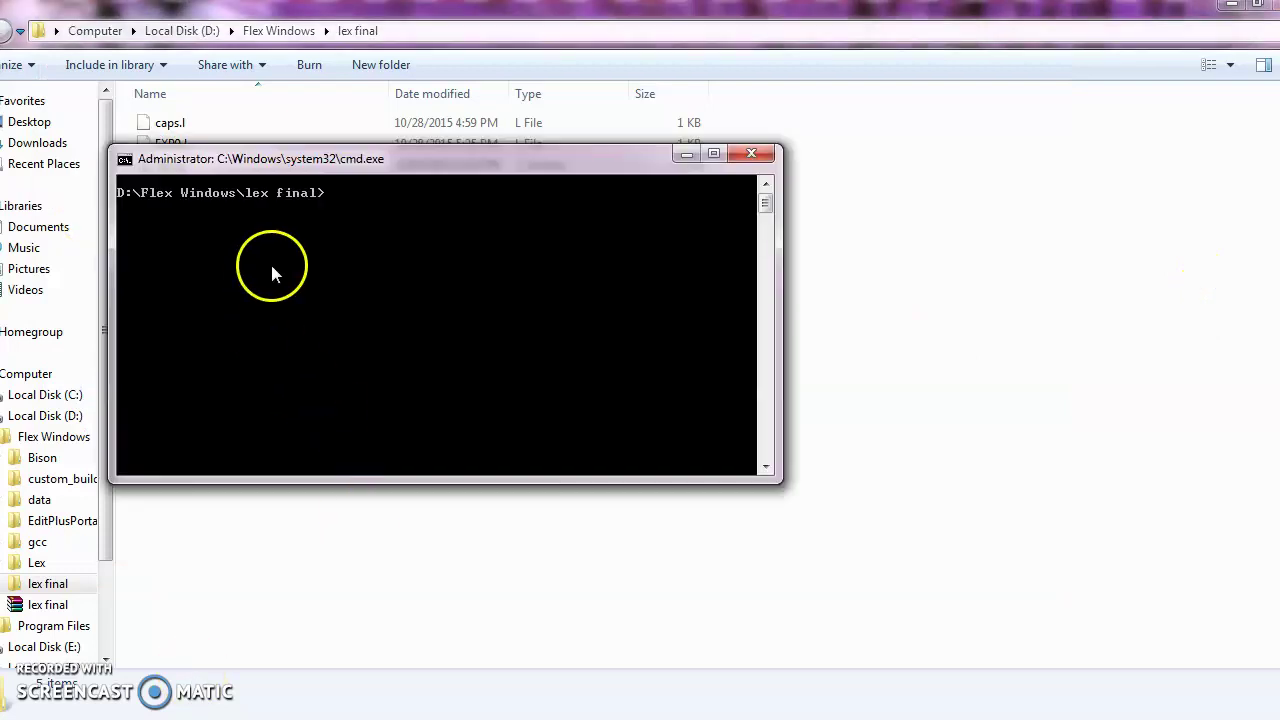
# Step: Exit the command prompt session and switch back to caps.l in EditPlus
pyautogui.write('exit')
pyautogui.press('Return')
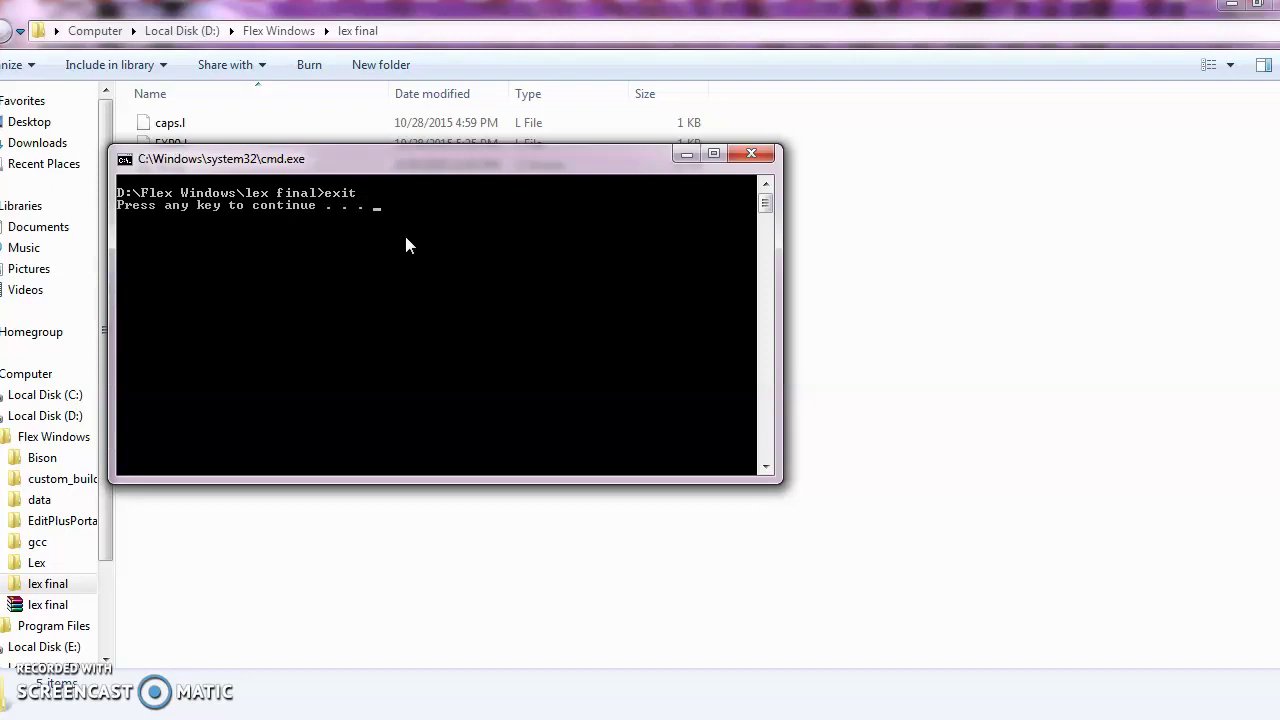
pyautogui.press('Return')
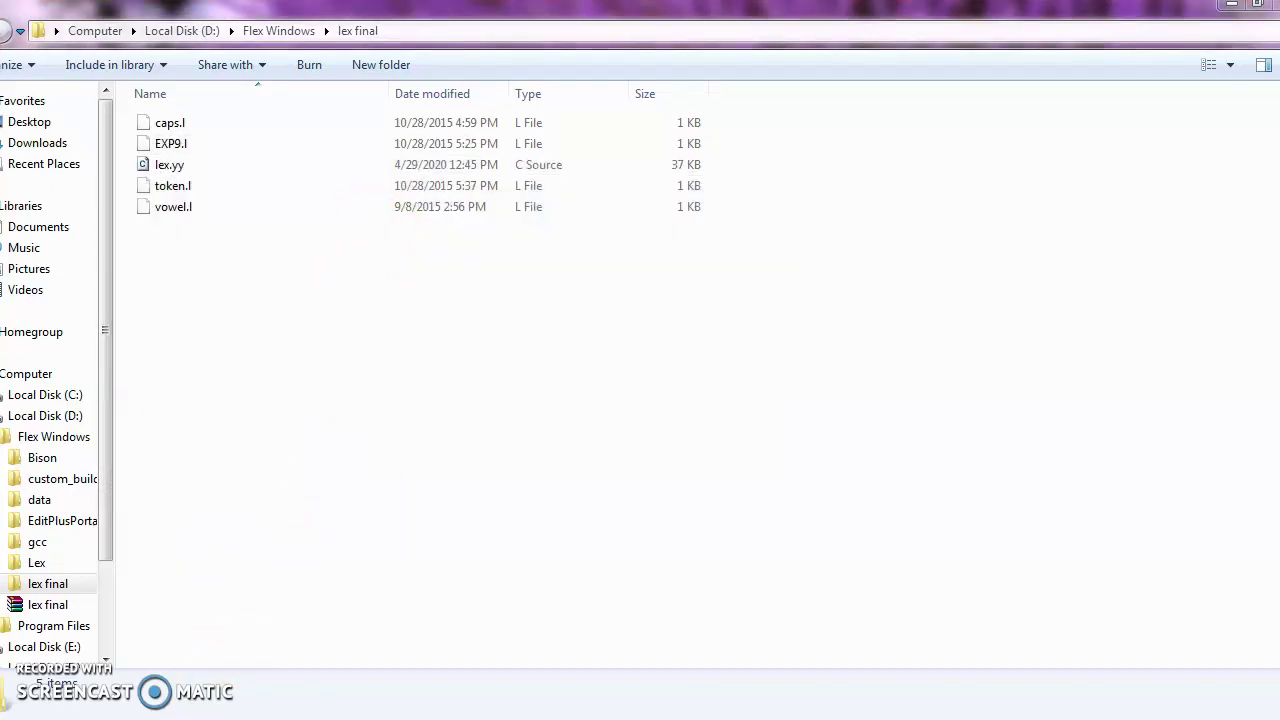
pyautogui.hotkey('alt', 'Tab')
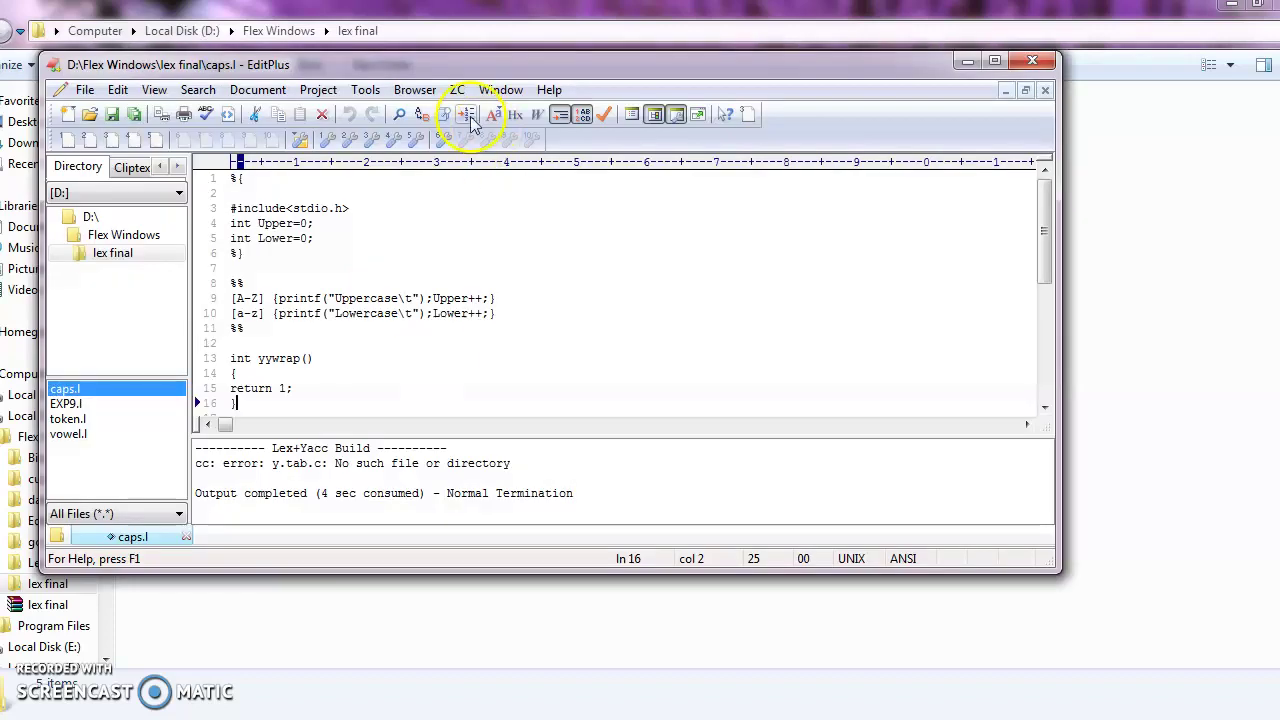
# Step: Compile caps.l with the Lex File Compile tool
pyautogui.click(366, 90)
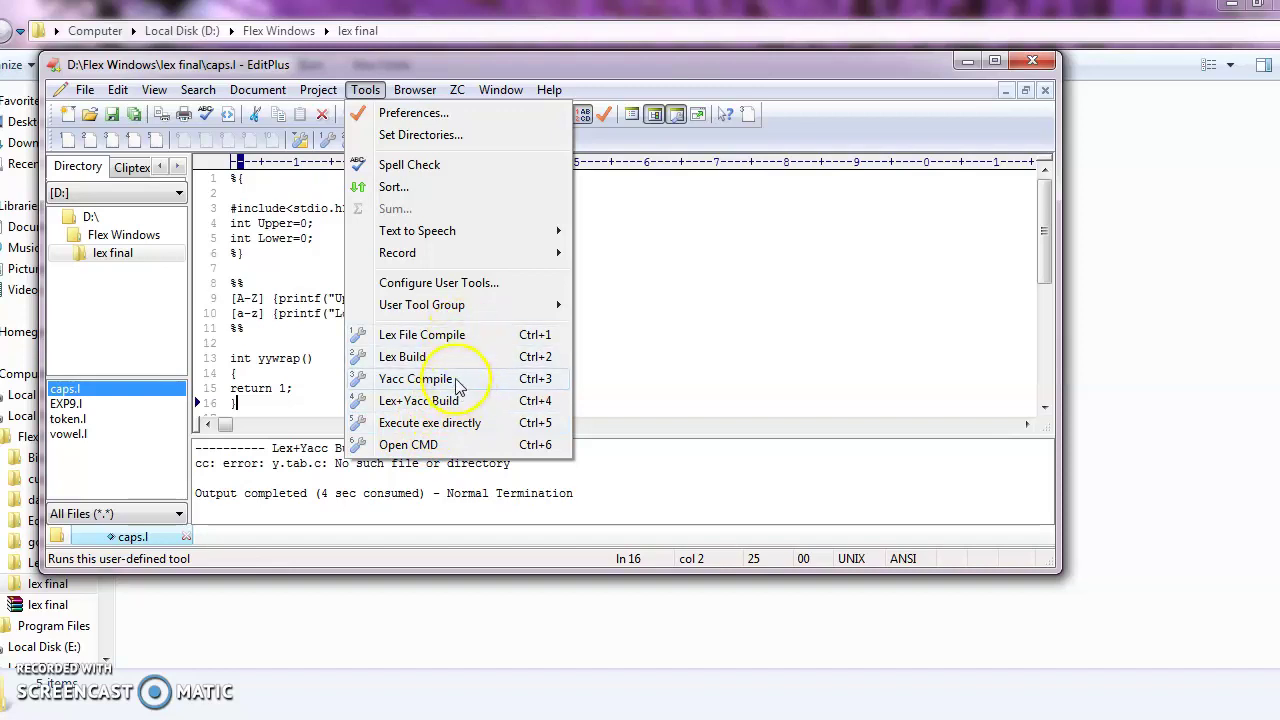
pyautogui.click(700, 298)
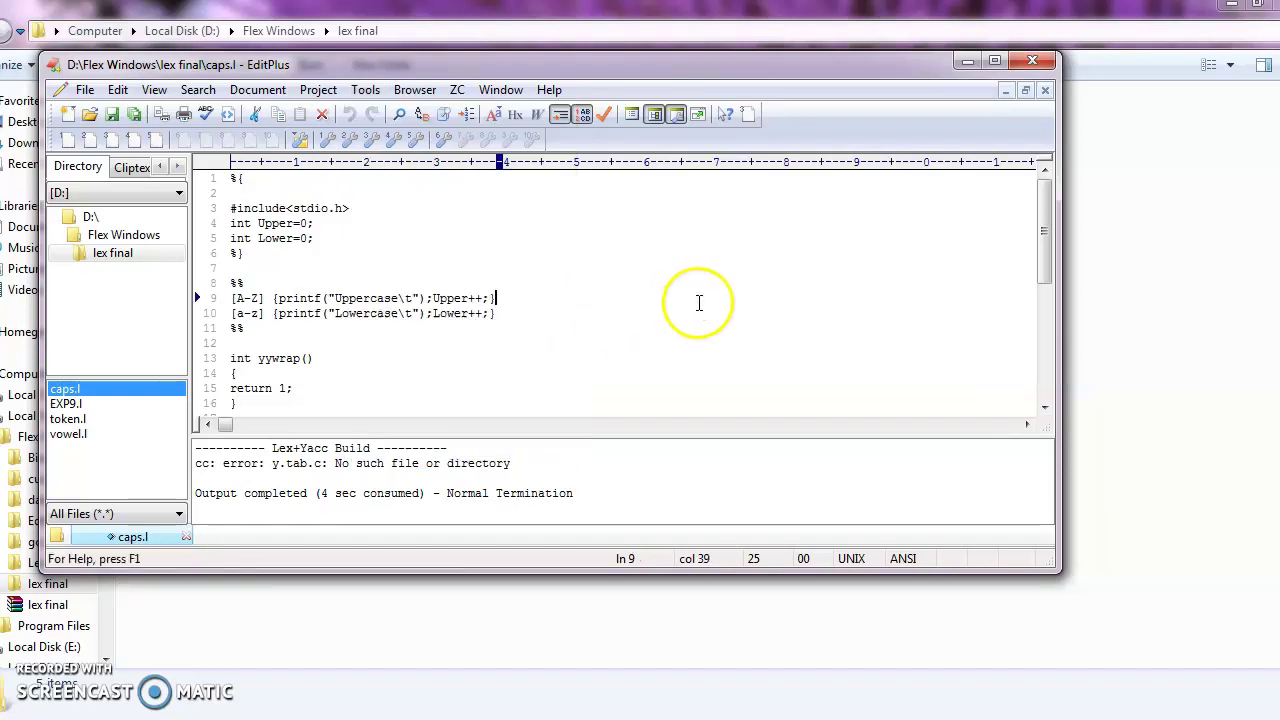
pyautogui.click(364, 90)
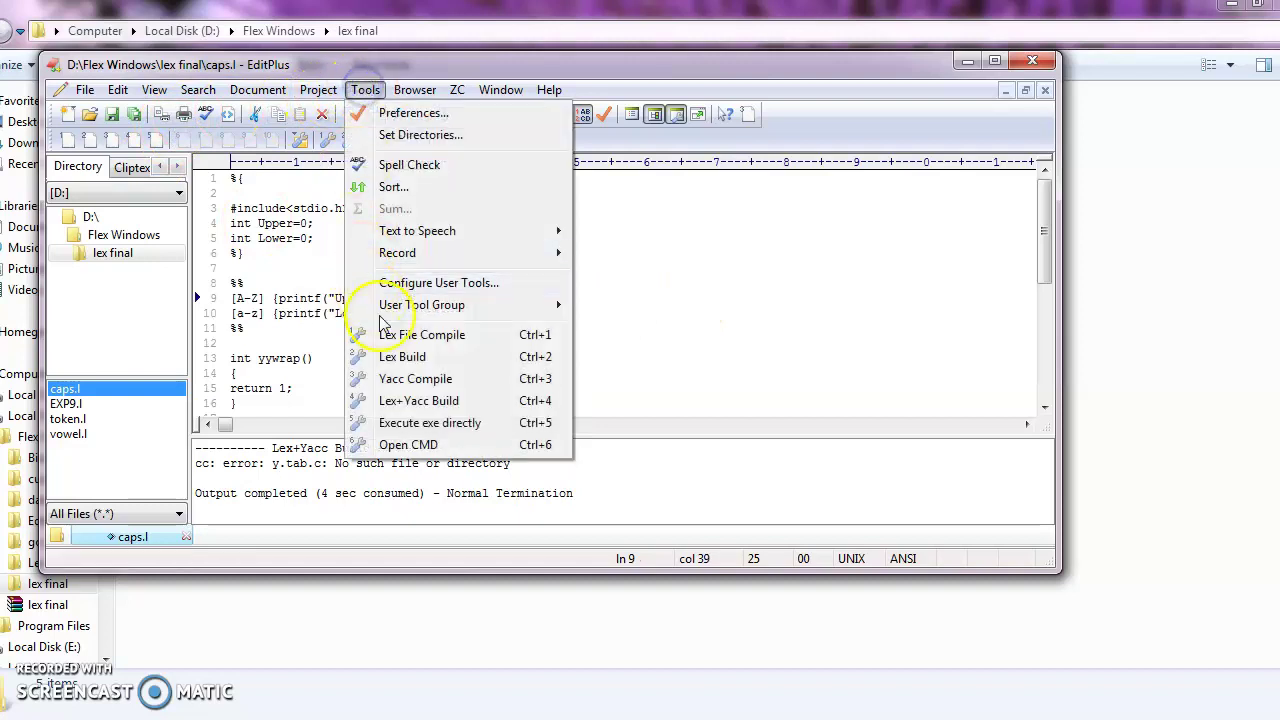
pyautogui.click(415, 334)
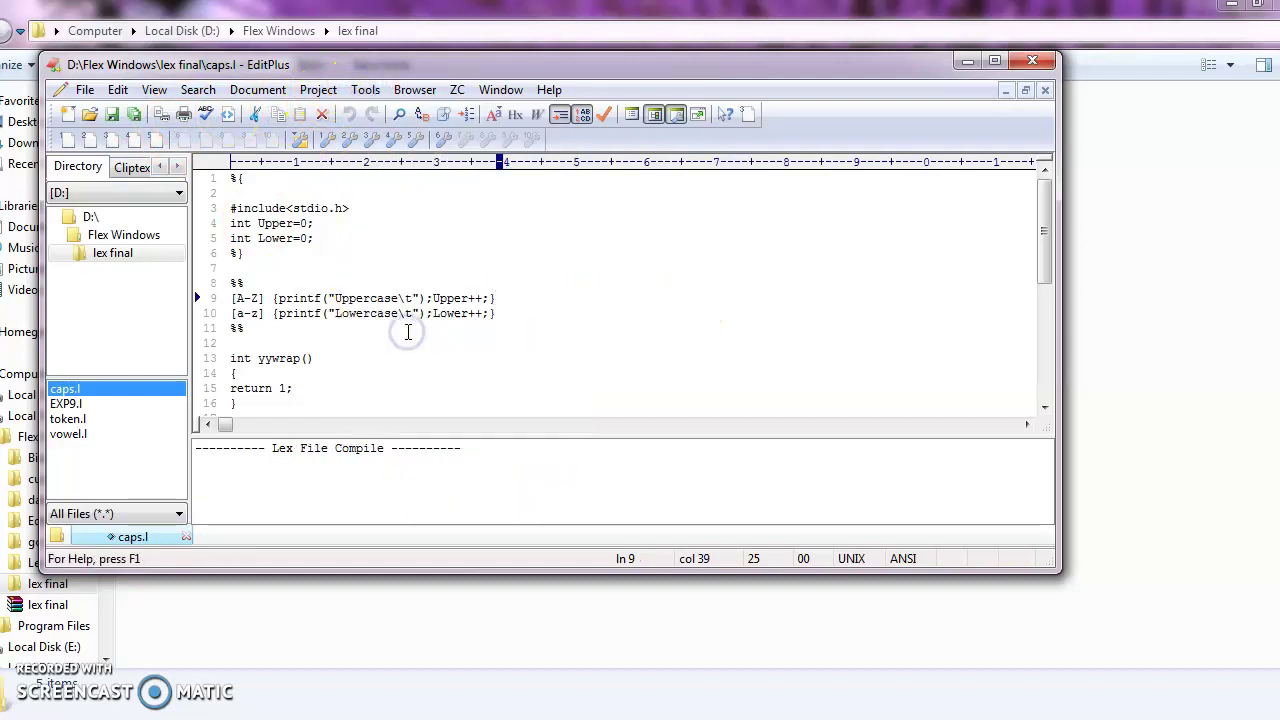
# Step: Build caps.l with the Lex Build tool and check the lex final folder for the caps application
pyautogui.click(364, 90)
pyautogui.click(427, 357)
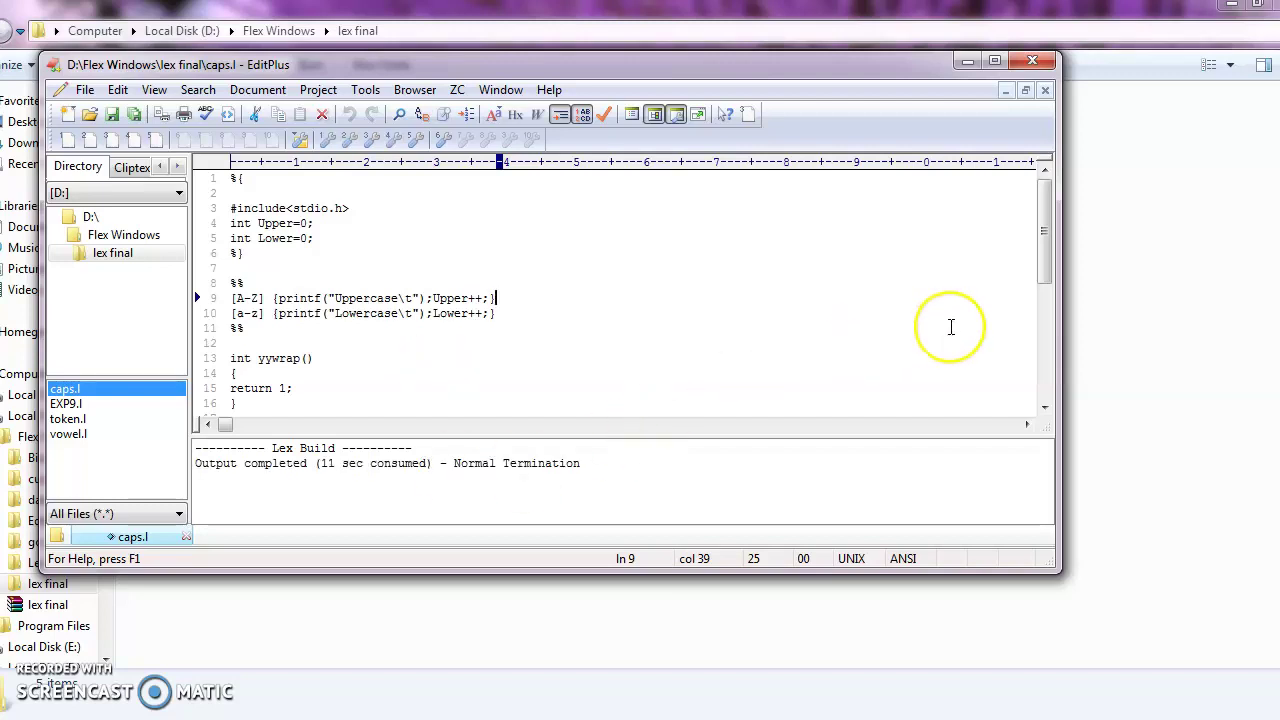
pyautogui.click(1183, 358)
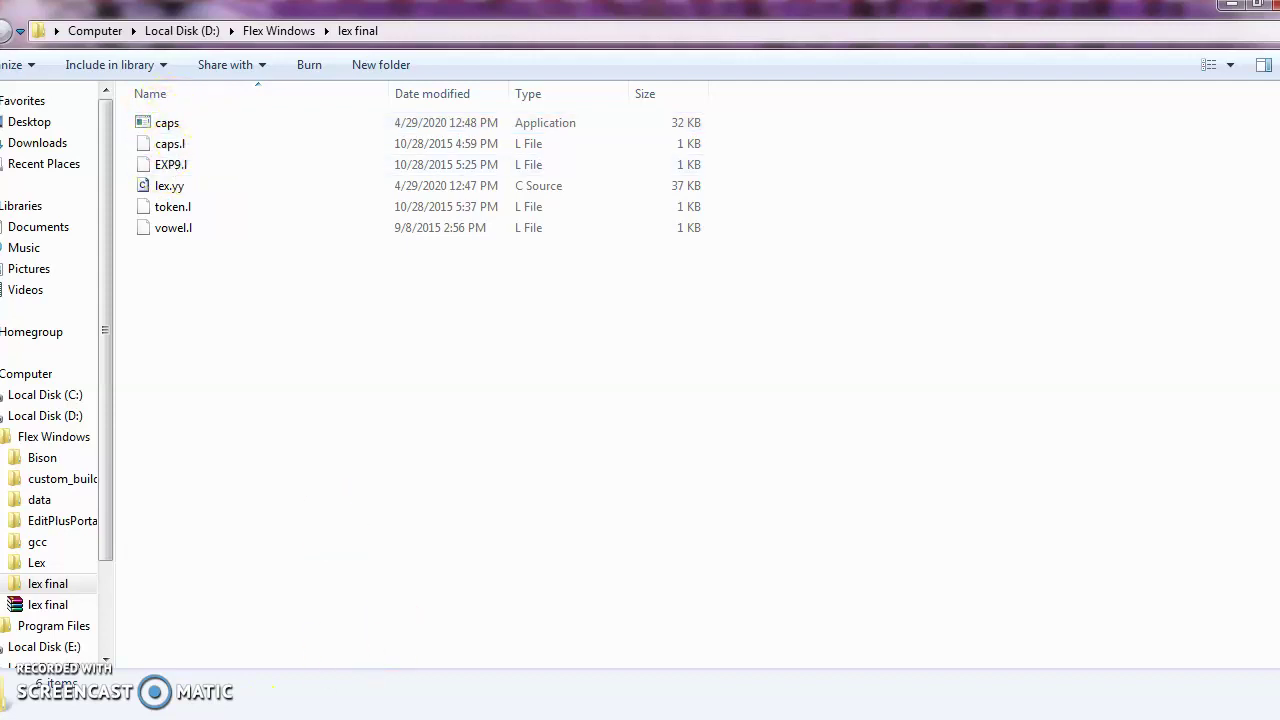
pyautogui.hotkey('alt', 'Tab')
# Step: Run D:\Flex Windows\lex final\caps.exe from EditPlus with Execute exe directly and bring its string prompt into focus
pyautogui.click(365, 90)
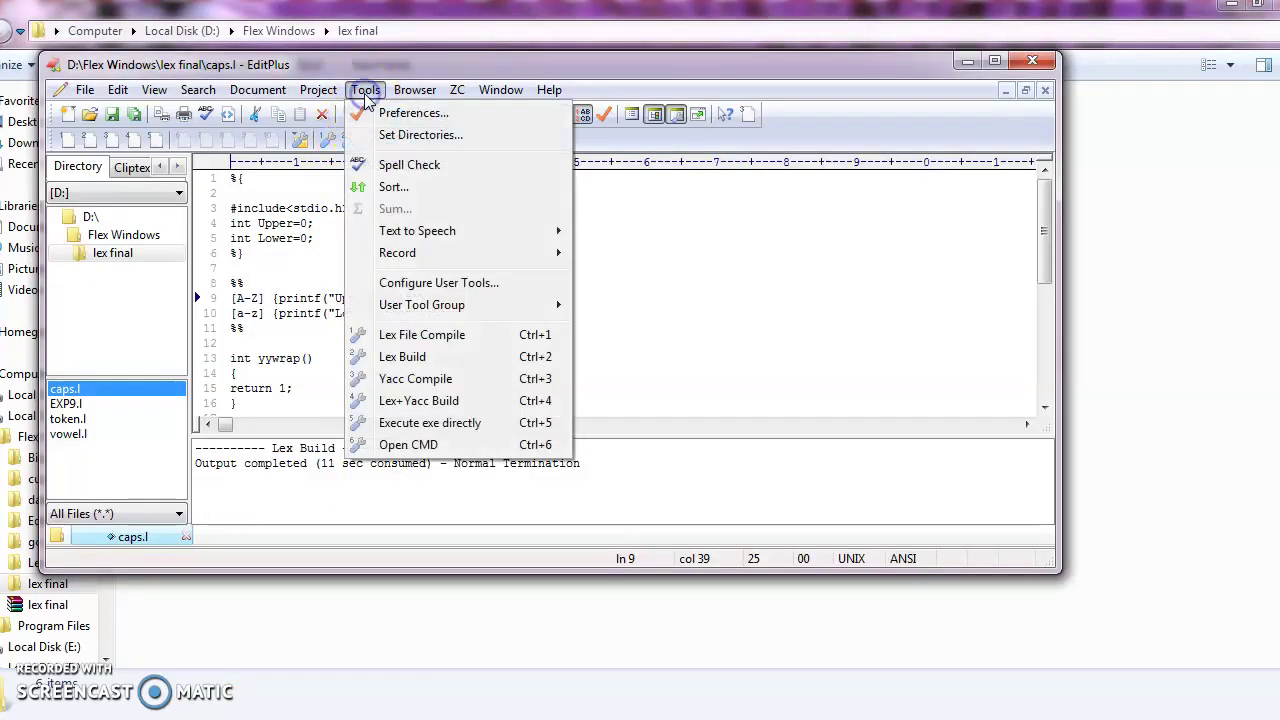
pyautogui.click(447, 423)
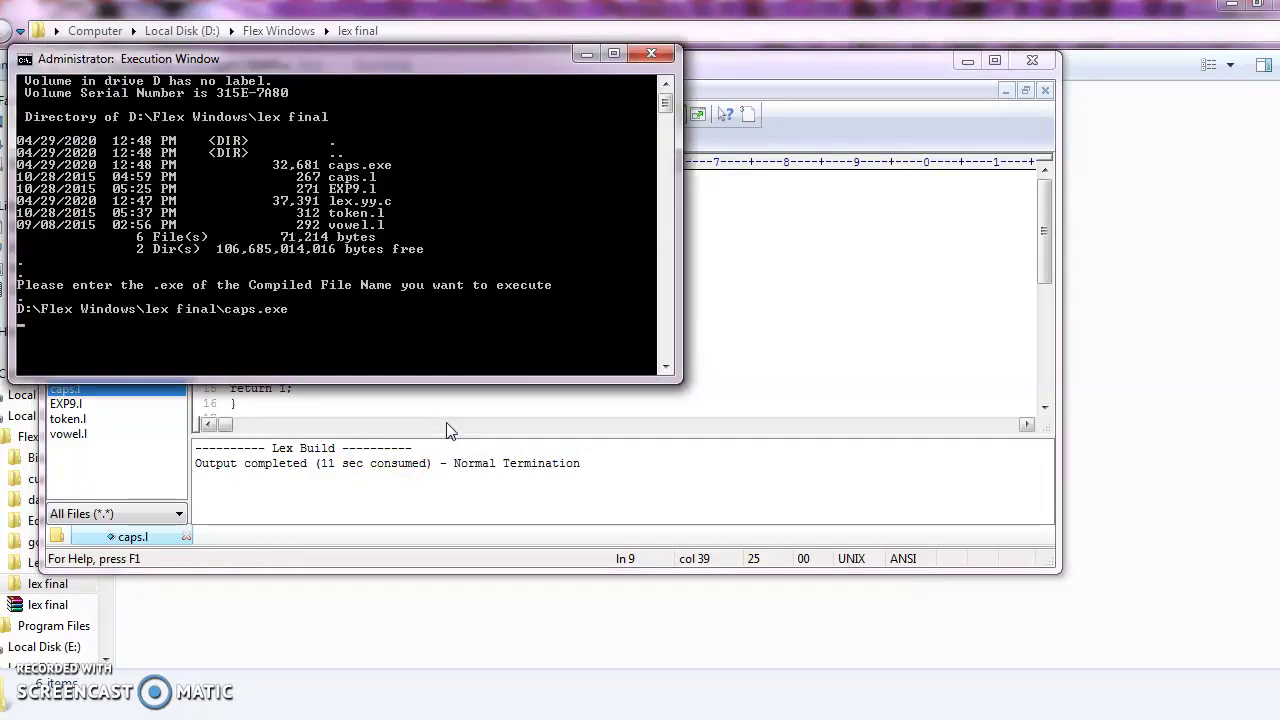
pyautogui.click(318, 385)
pyautogui.press('Return')
pyautogui.click(326, 331)
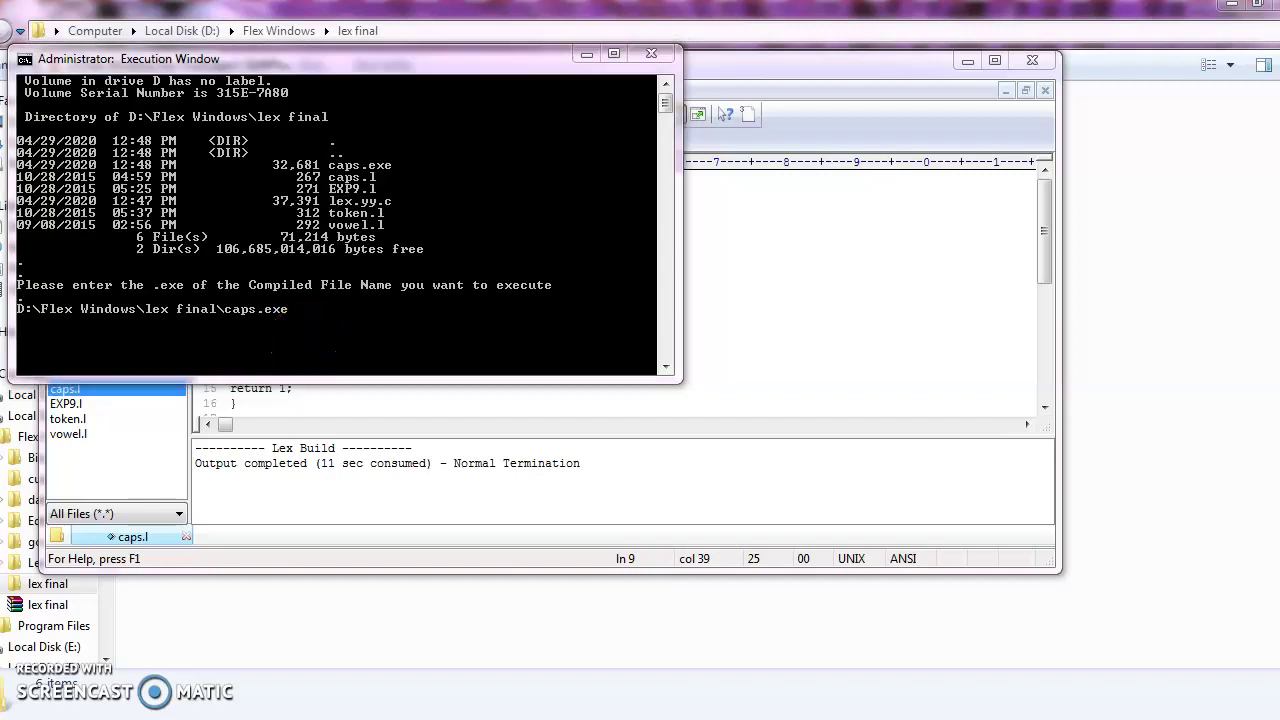
pyautogui.click(355, 307)
pyautogui.click(248, 190)
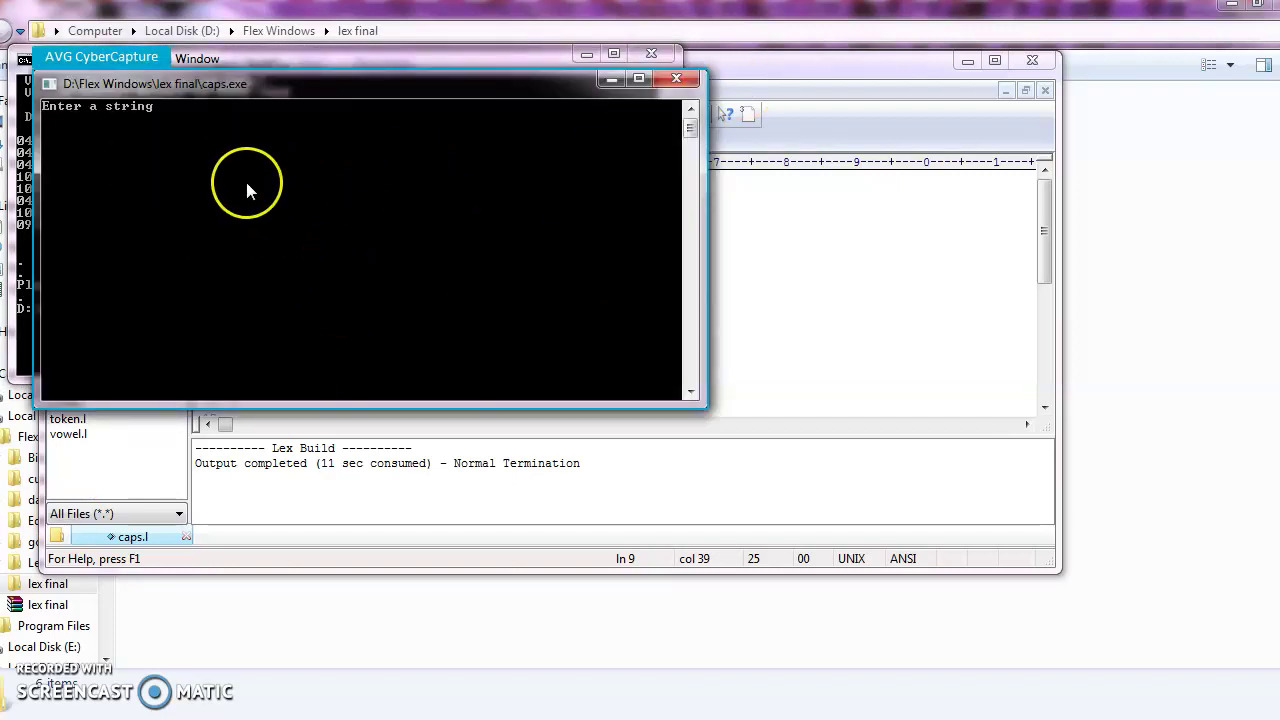
# Step: Enter the test strings hai and HAI in the caps.exe window opened under AVG CyberCapture
pyautogui.write('hai')
pyautogui.press('Return')
pyautogui.click(45, 130)
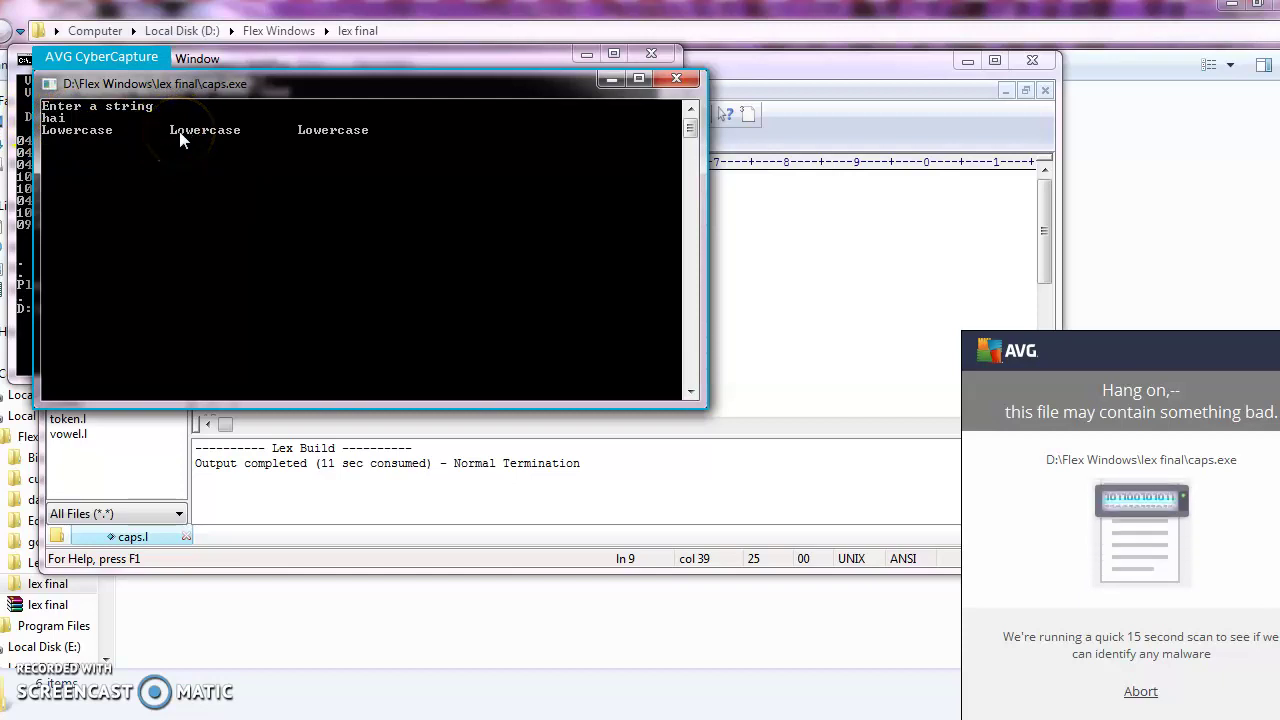
pyautogui.write('HAI')
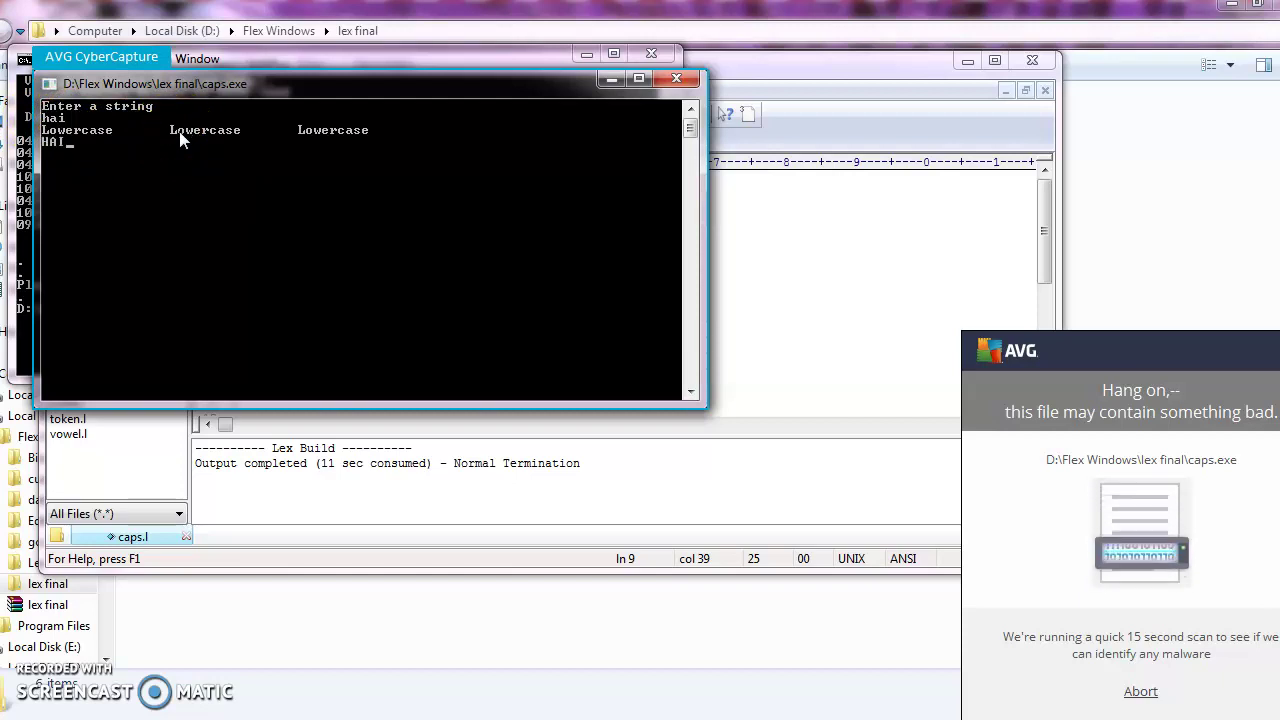
pyautogui.press('Return')
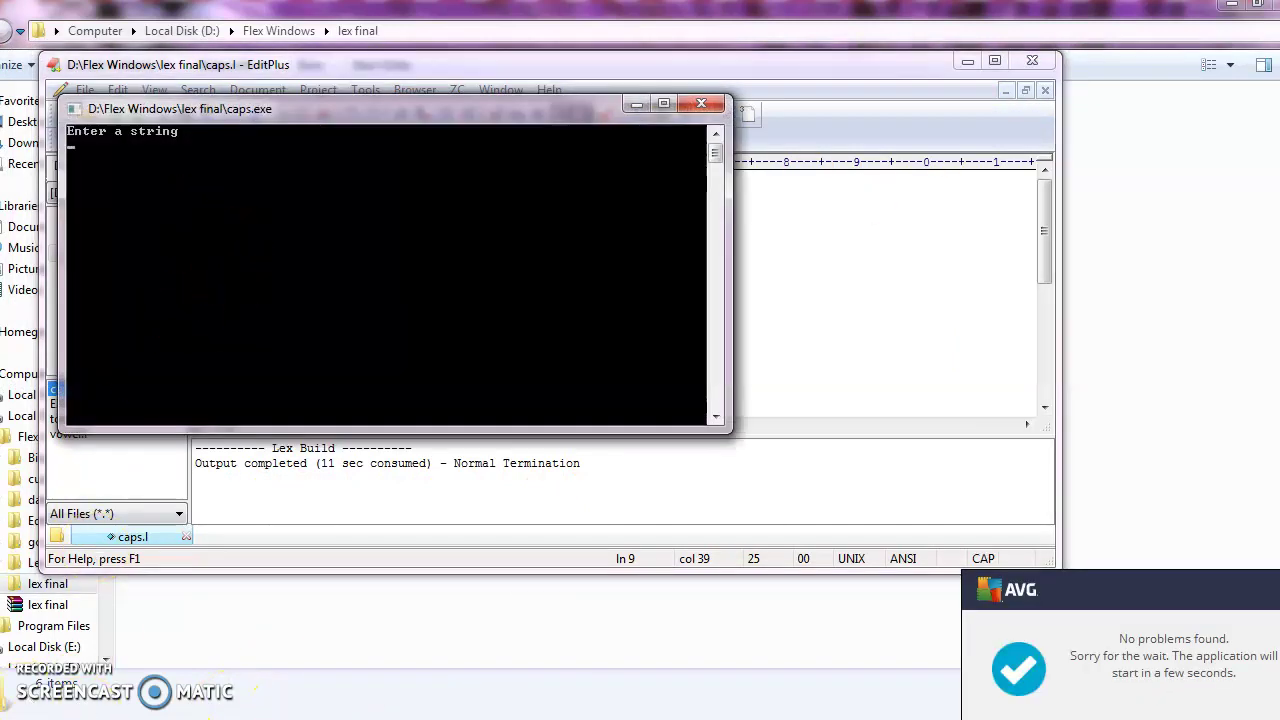
# Step: Test the restarted caps.exe by entering the strings HAI, hai and Hai, one per line
pyautogui.click(214, 125)
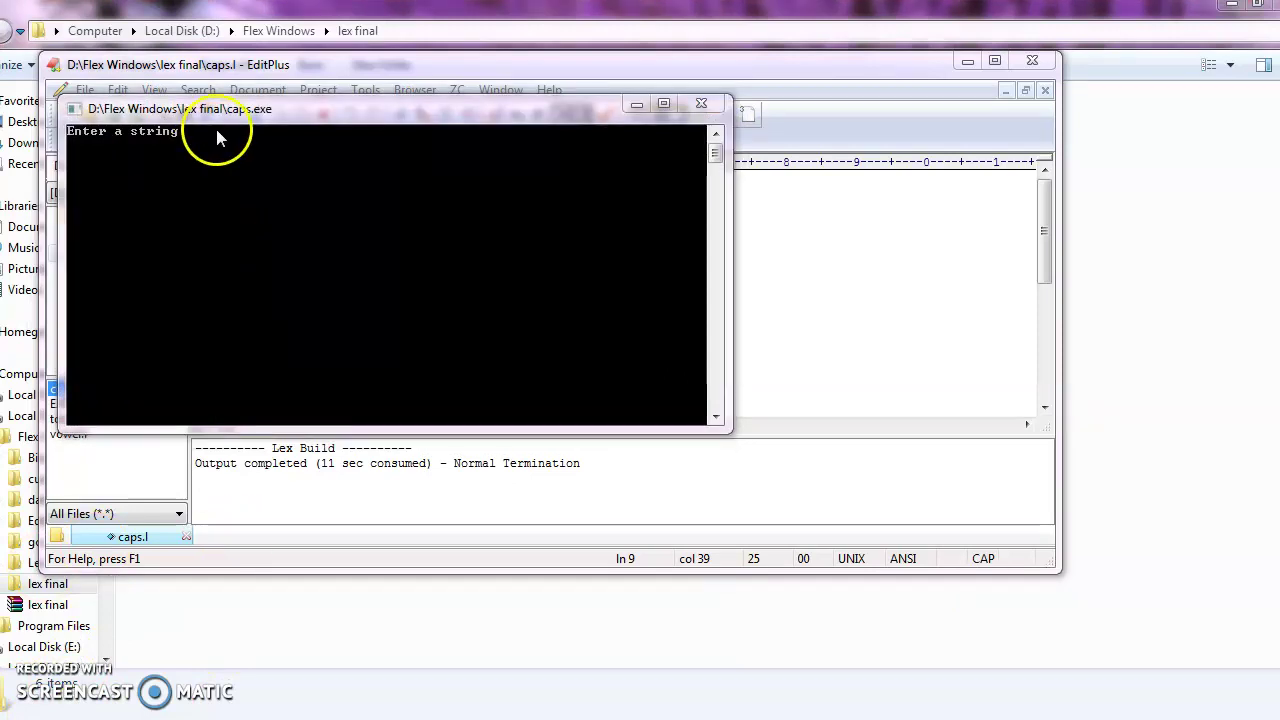
pyautogui.write('HAI')
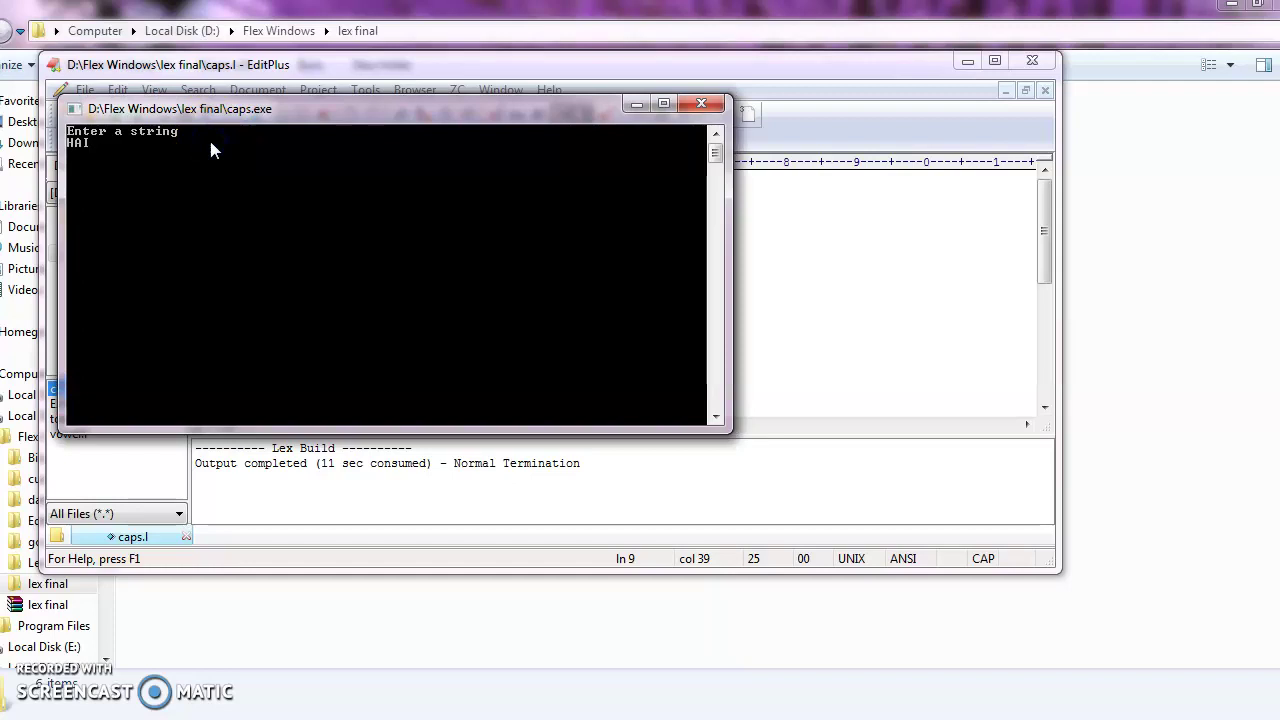
pyautogui.press('Return')
pyautogui.write('hai')
pyautogui.press('Return')
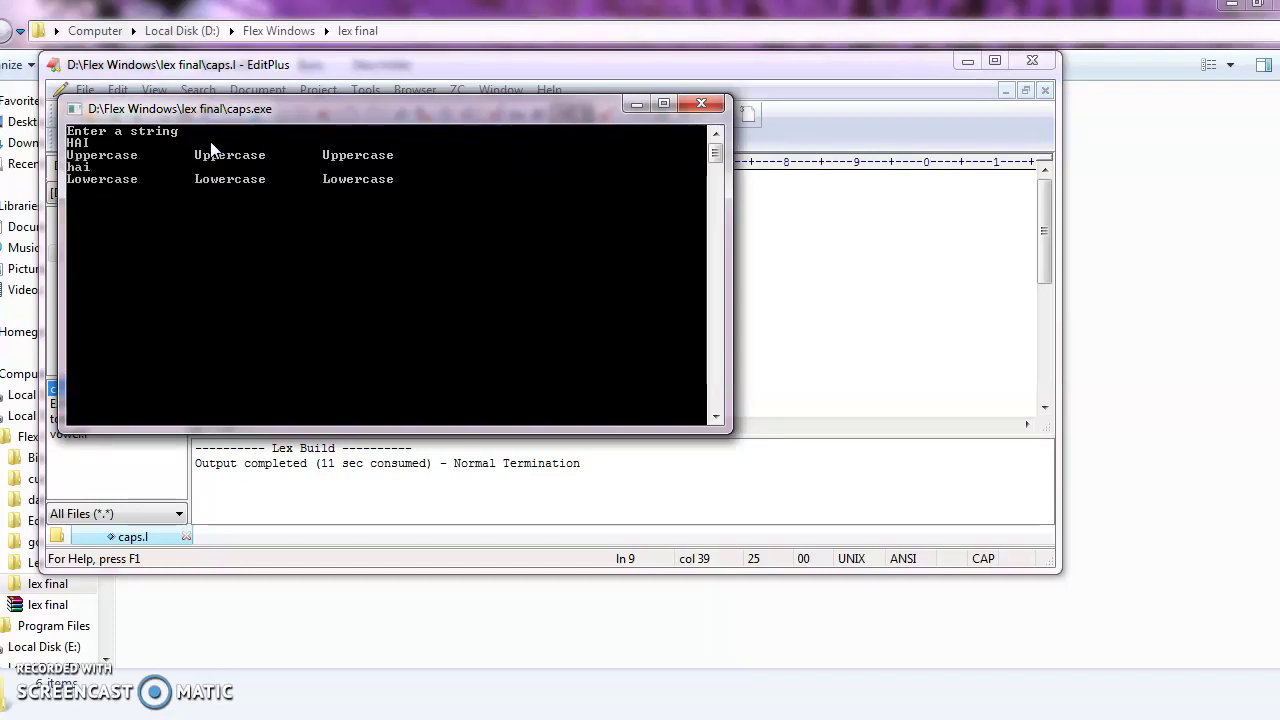
pyautogui.press('capslock')
pyautogui.write('Hai')
pyautogui.press('Return')
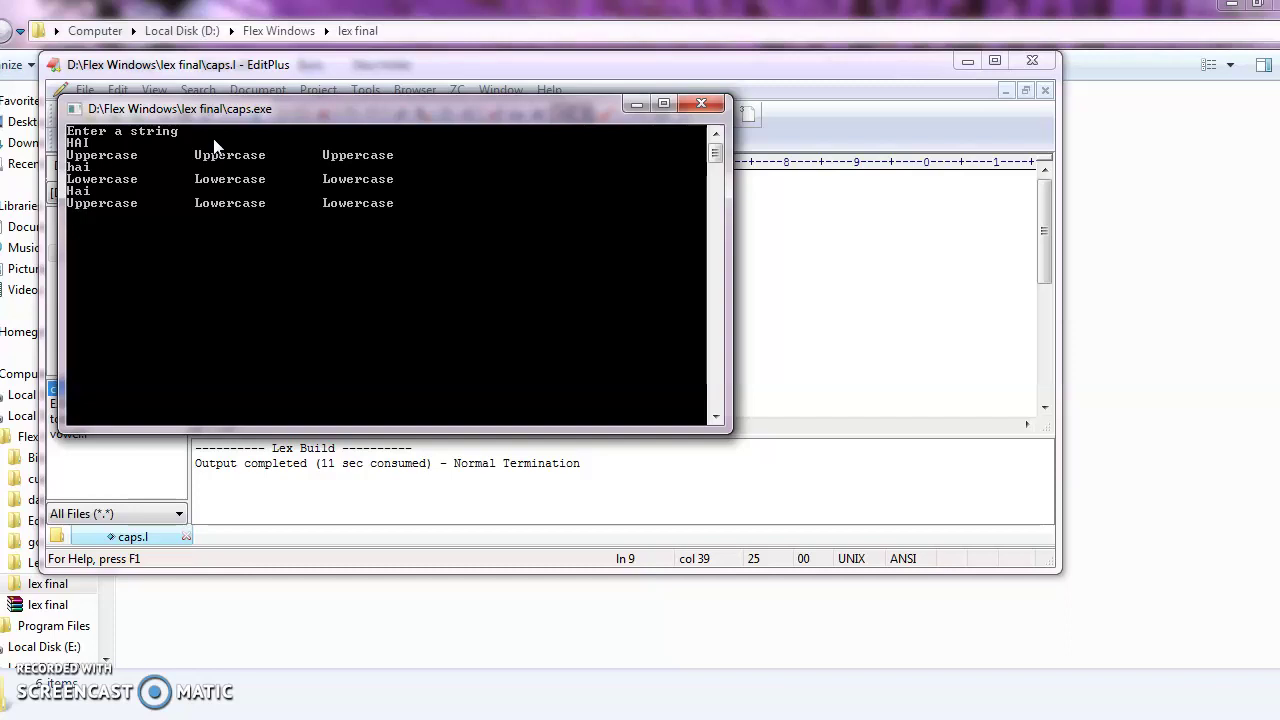
# Step: Close the caps.exe window and exit EditPlus, leaving the lex final folder on screen
pyautogui.click(702, 104)
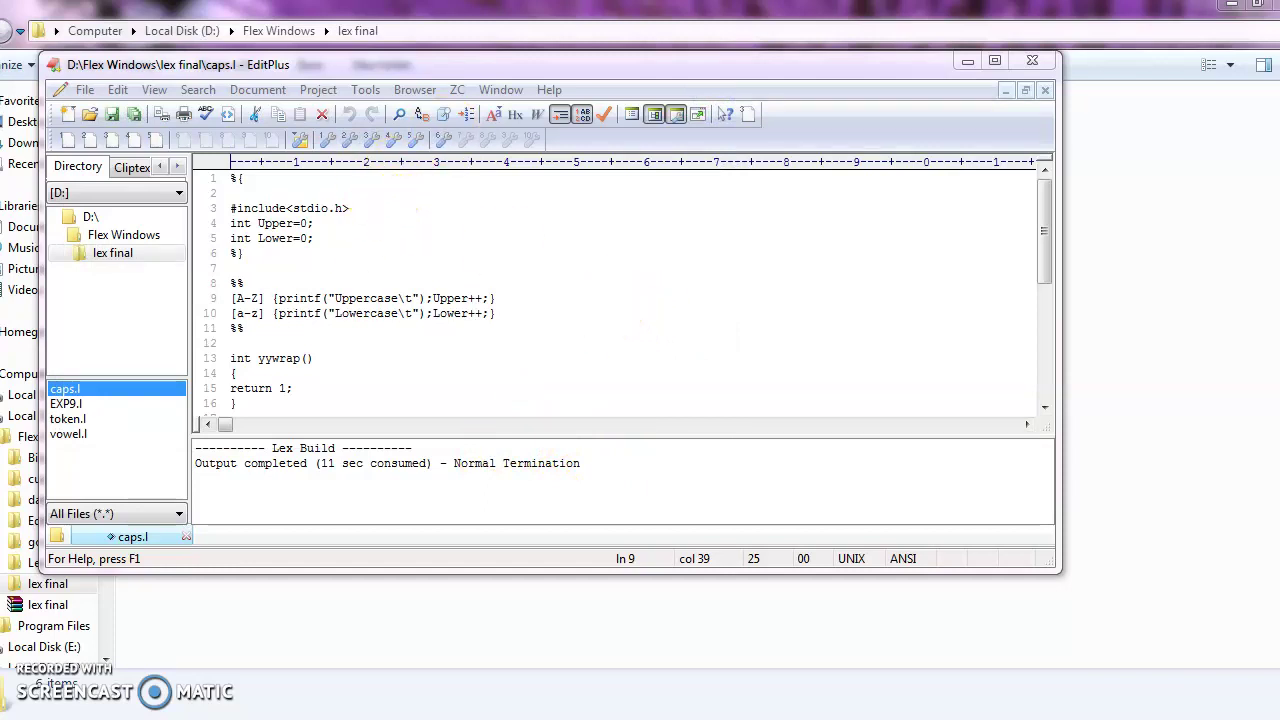
pyautogui.click(1020, 64)
pyautogui.click(85, 89)
pyautogui.click(166, 478)
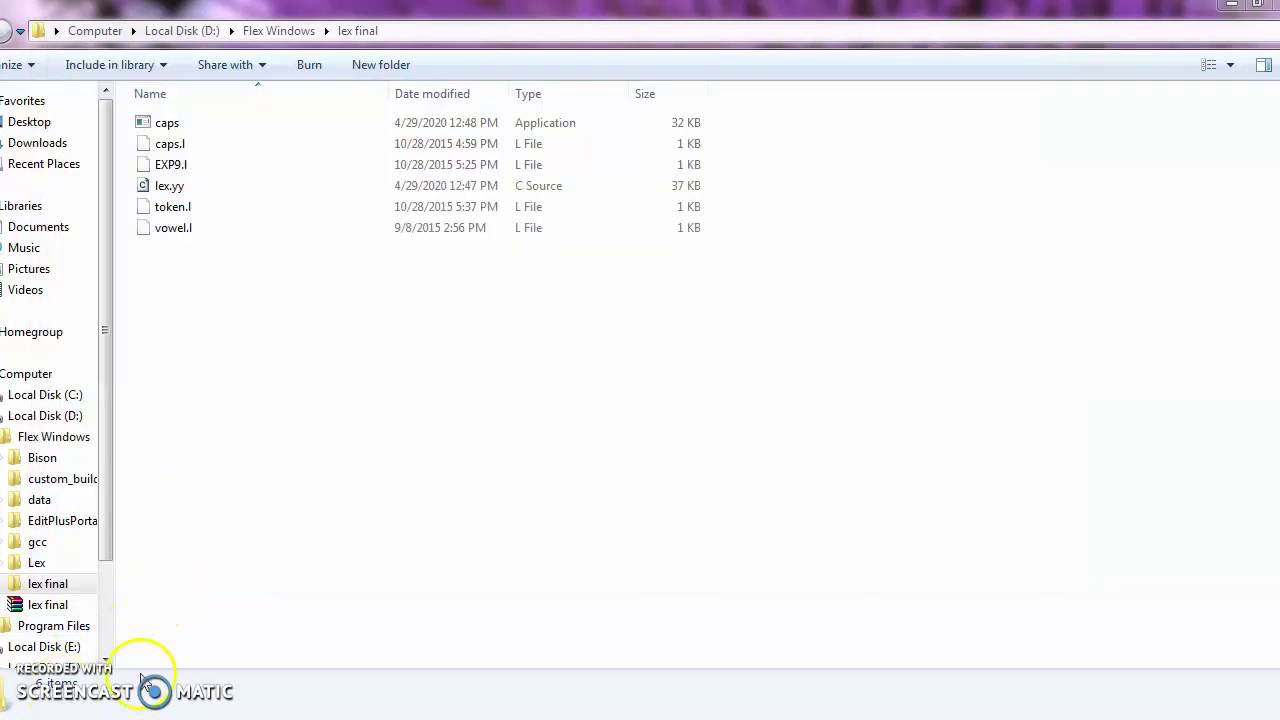